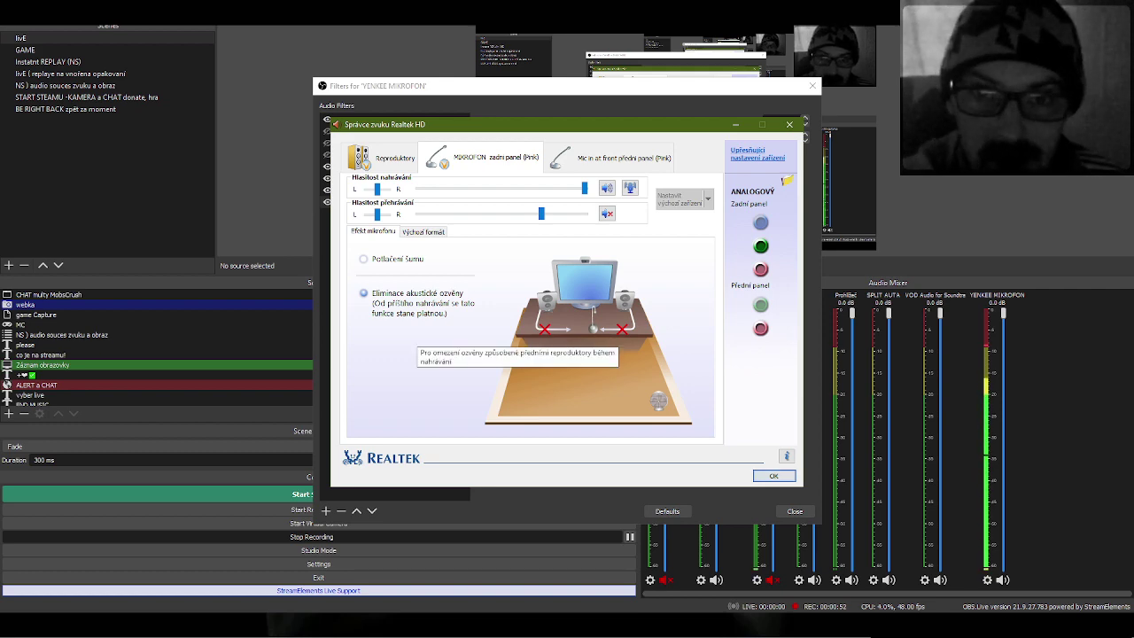
# Close the Realtek sound manager and show the settings of the microphone's Potlačení šumu filter
pyautogui.click(773, 475)
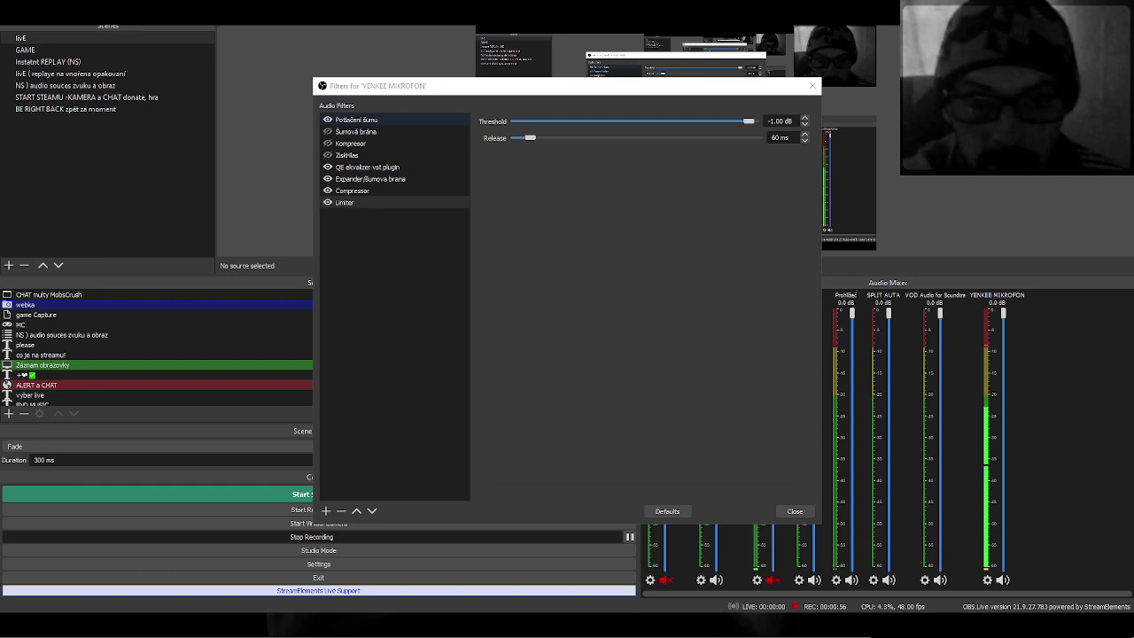
pyautogui.click(356, 120)
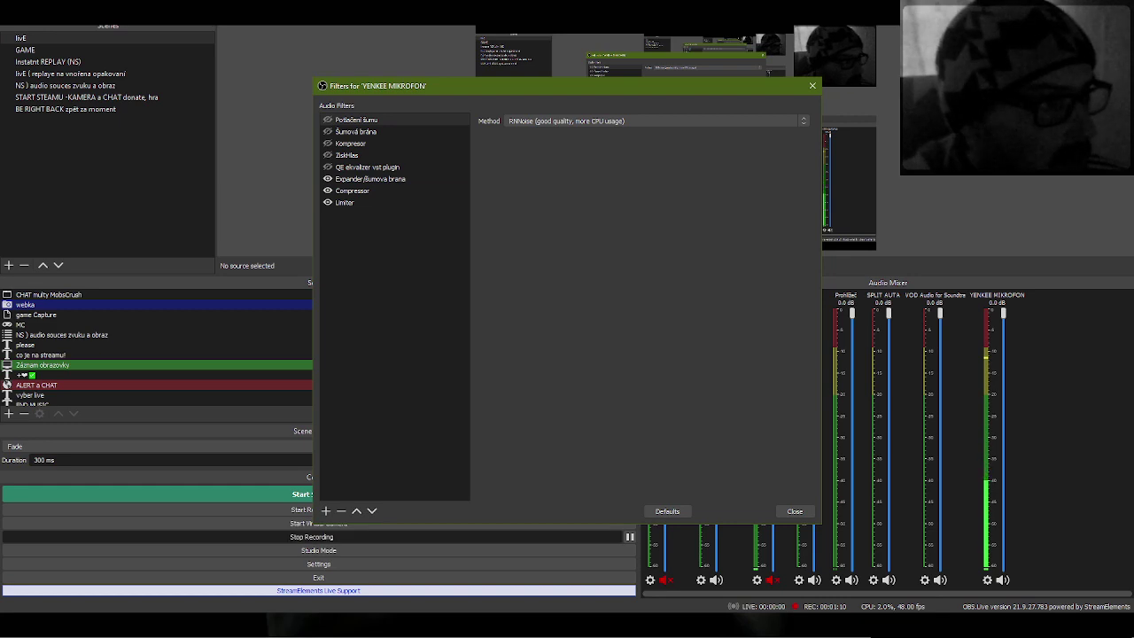
# Switch to the browser, review the ReaPlugs VST FX Suite download page, and return to the microphone filters
pyautogui.press('super+plus')
pyautogui.hotkey('alt', 'Tab')
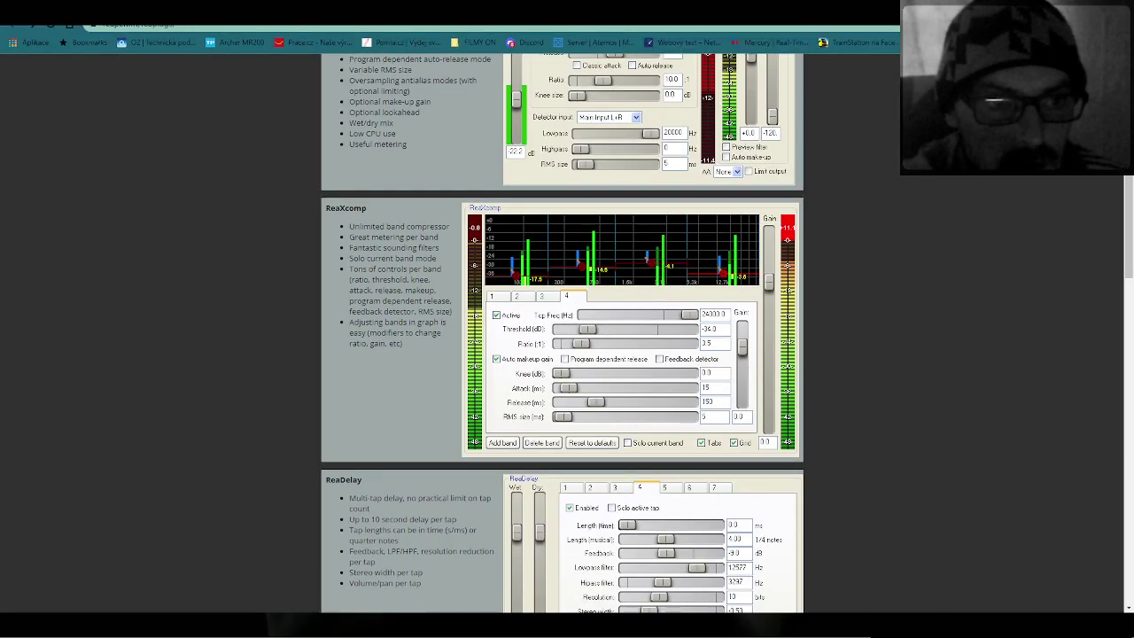
pyautogui.scroll(8, 566, 355)
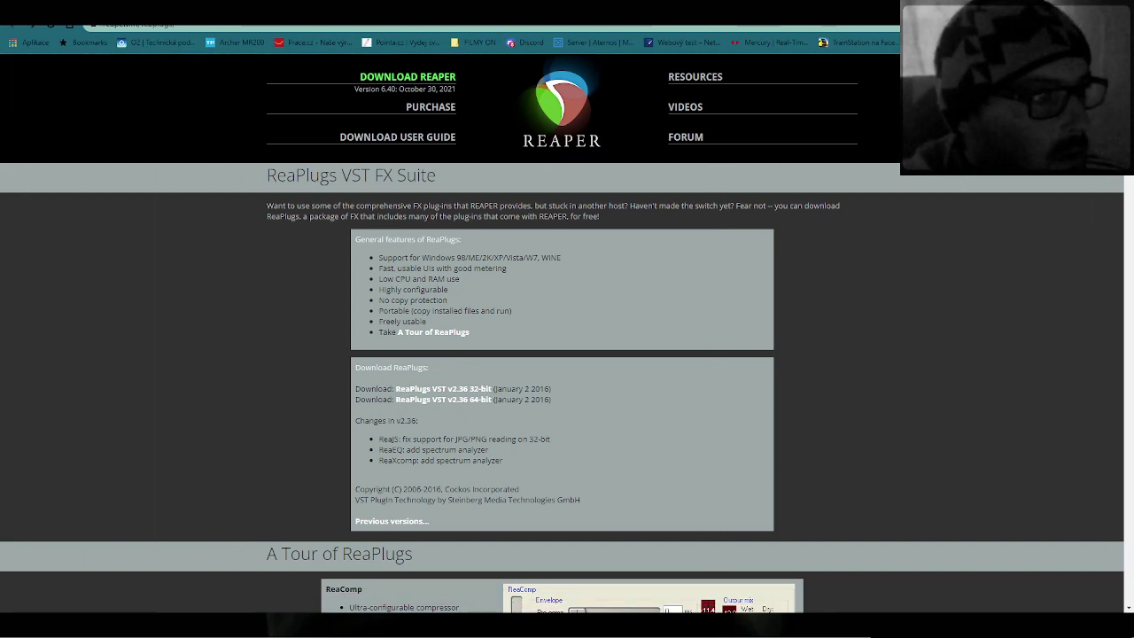
pyautogui.hotkey('alt', 'Tab')
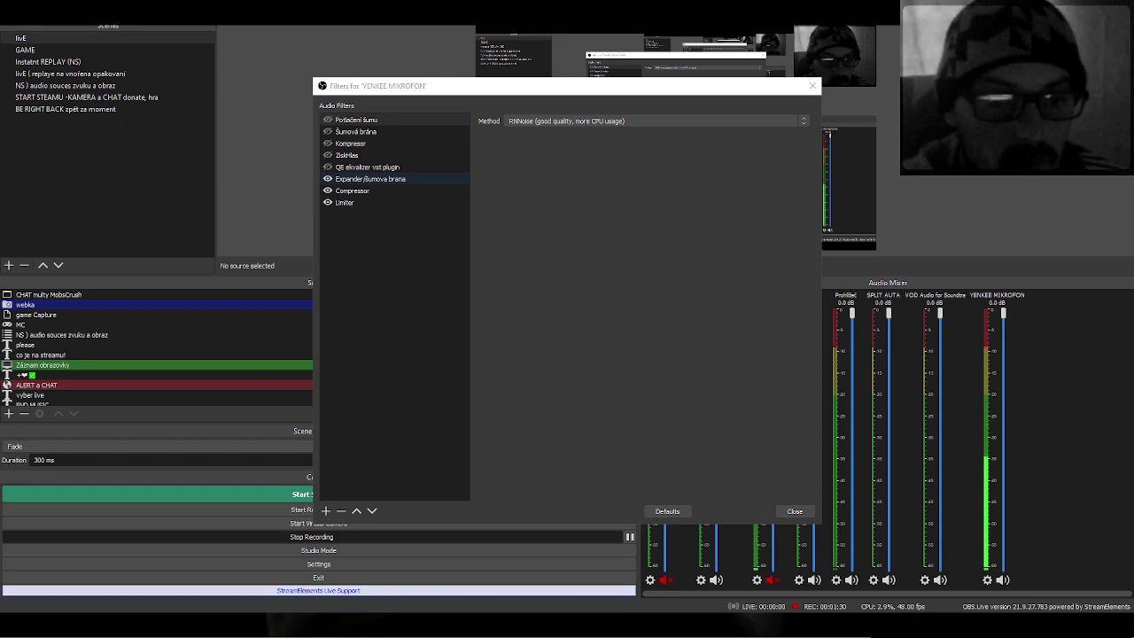
# Turn off the microphone's Expander/šumova brana, Compressor and Limiter filters
pyautogui.click(370, 179)
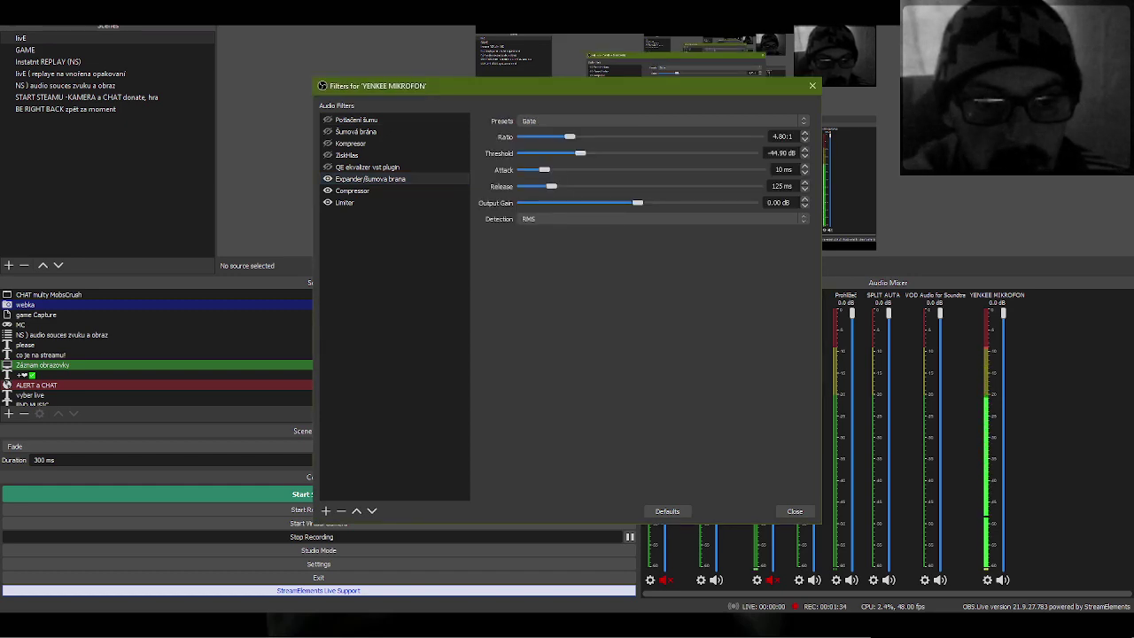
pyautogui.click(327, 179)
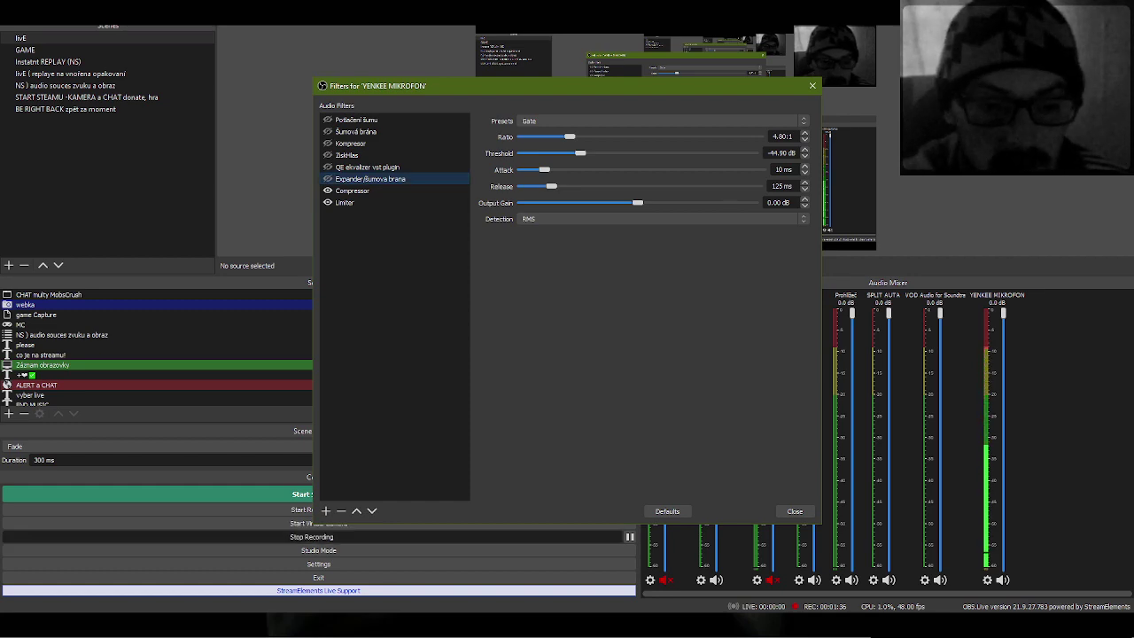
pyautogui.click(326, 510)
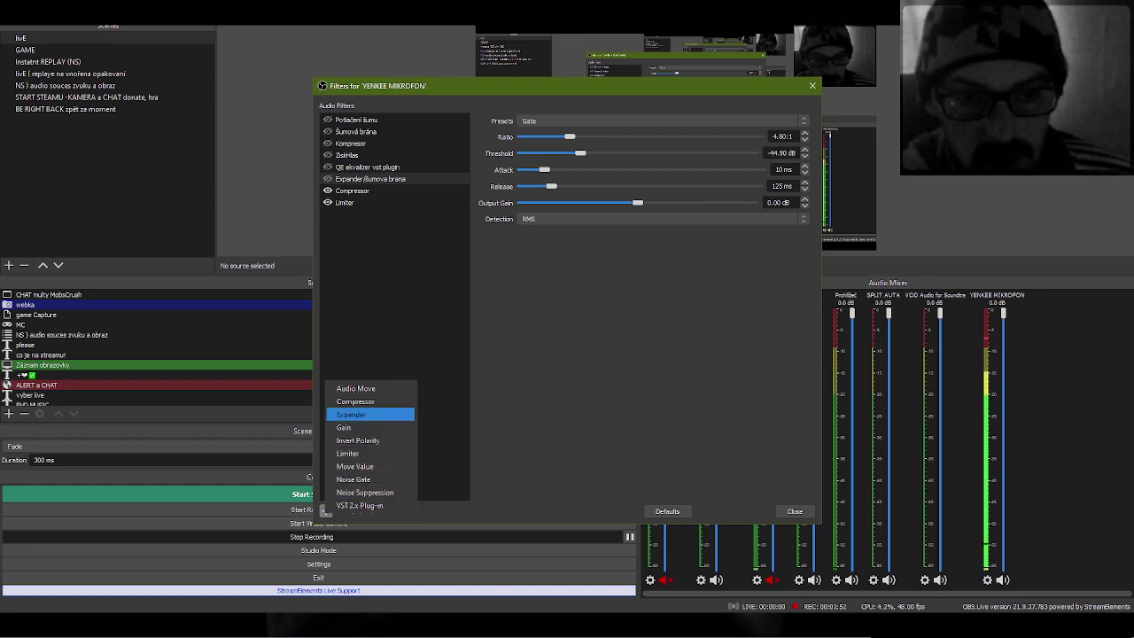
pyautogui.press('Escape')
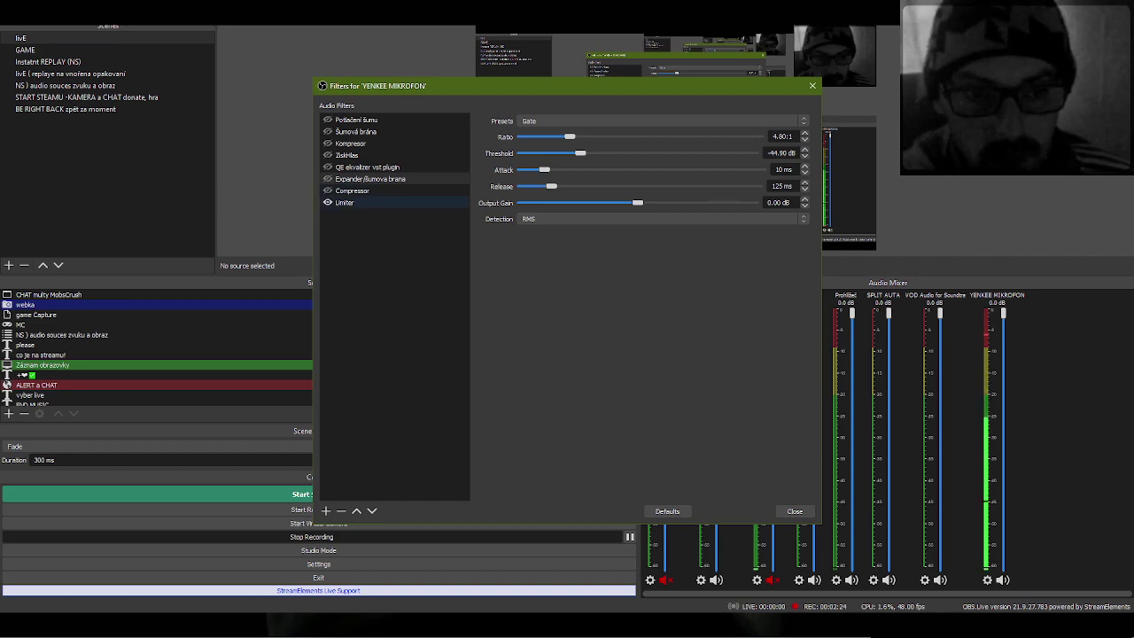
pyautogui.click(327, 203)
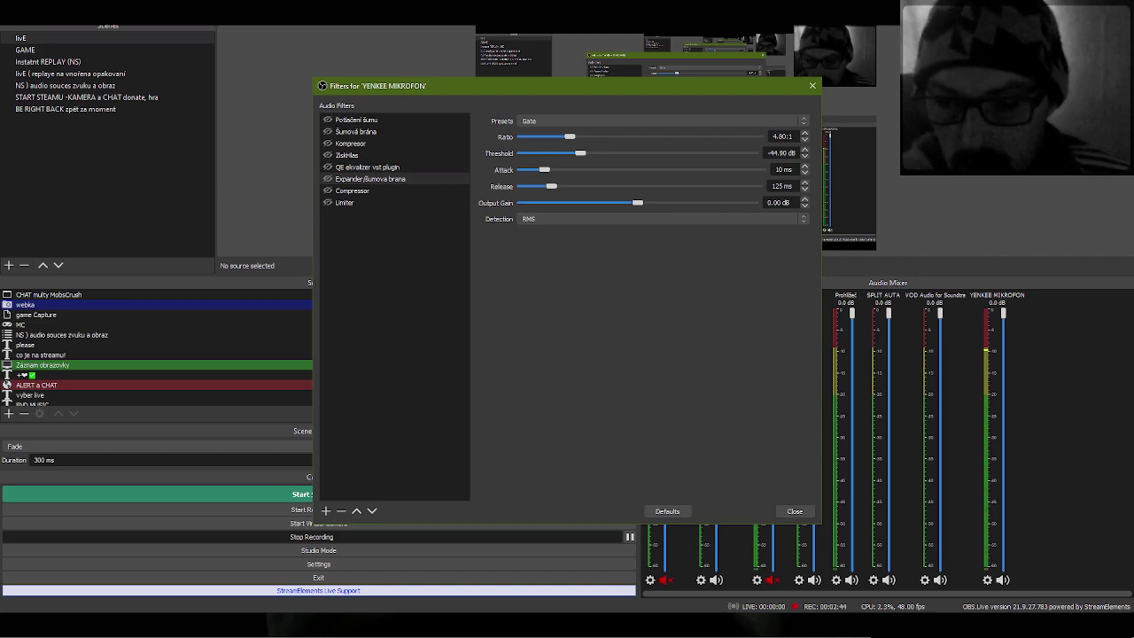
# Move the filters window clear of the audio mixer and view the options of the YENKEE MIKROFON channel
pyautogui.moveTo(691, 87); pyautogui.dragTo(469, 84)
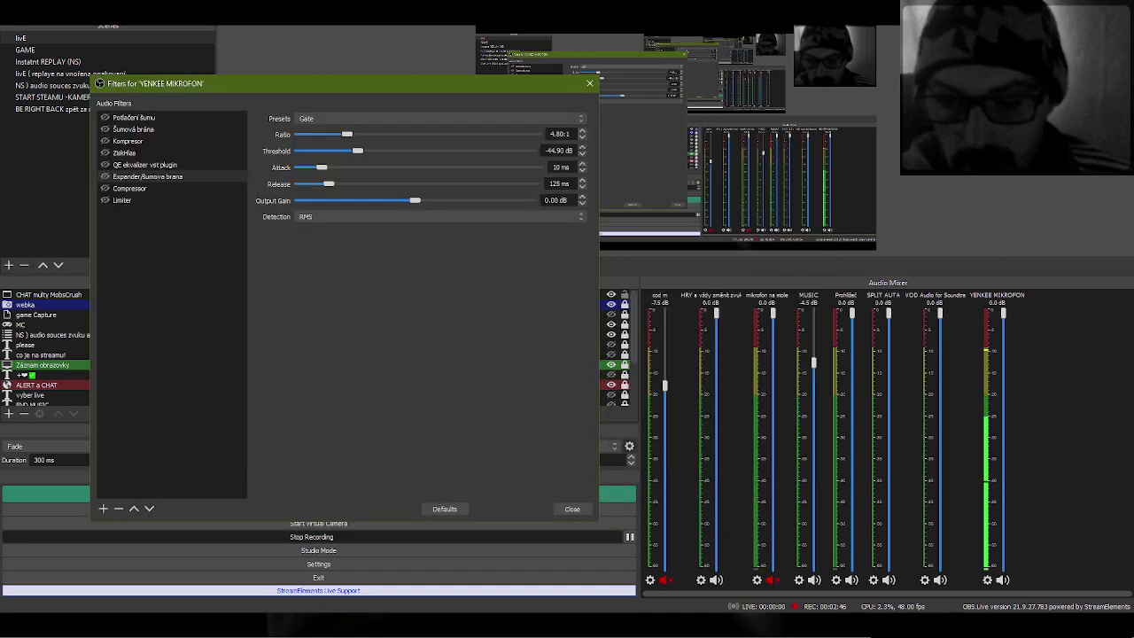
pyautogui.rightClick(987, 430)
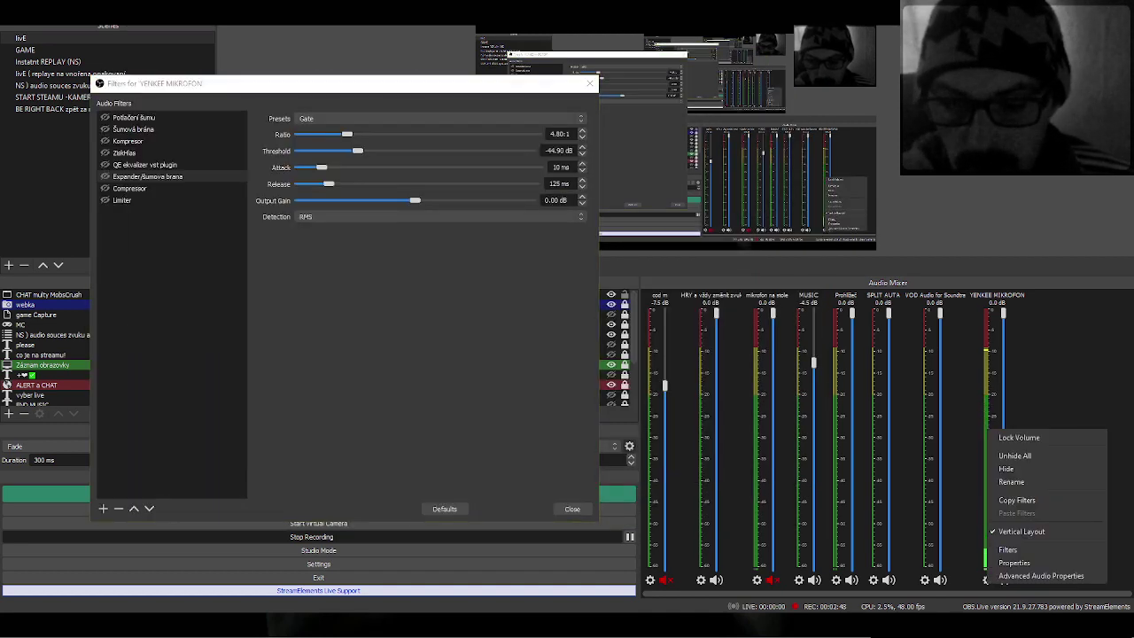
pyautogui.press('Escape')
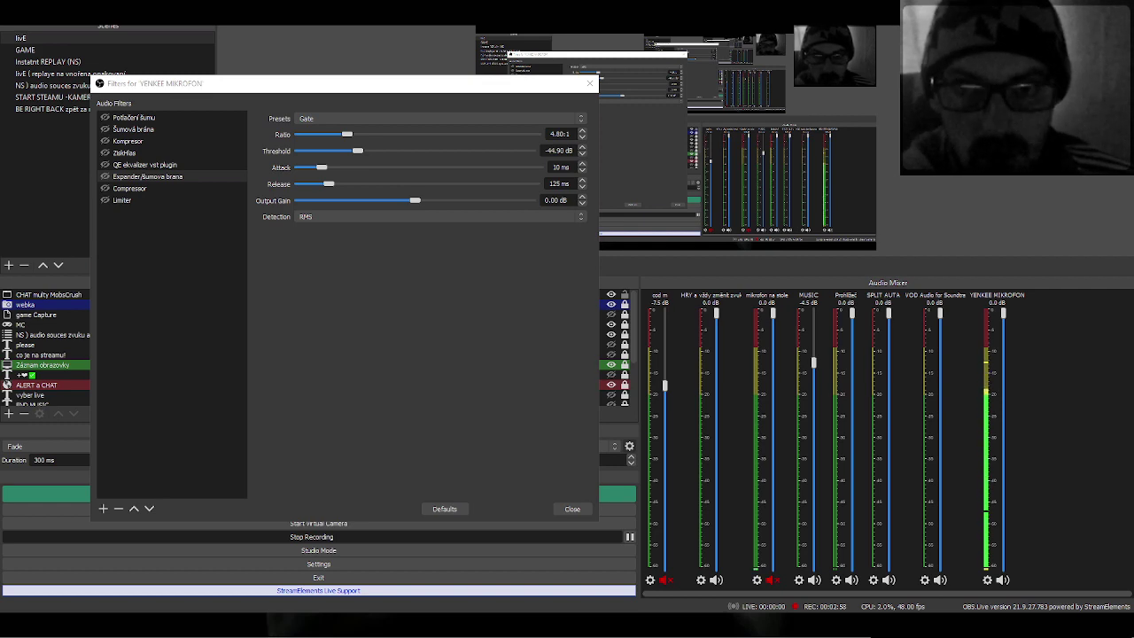
pyautogui.moveTo(444, 89); pyautogui.dragTo(740, 98)
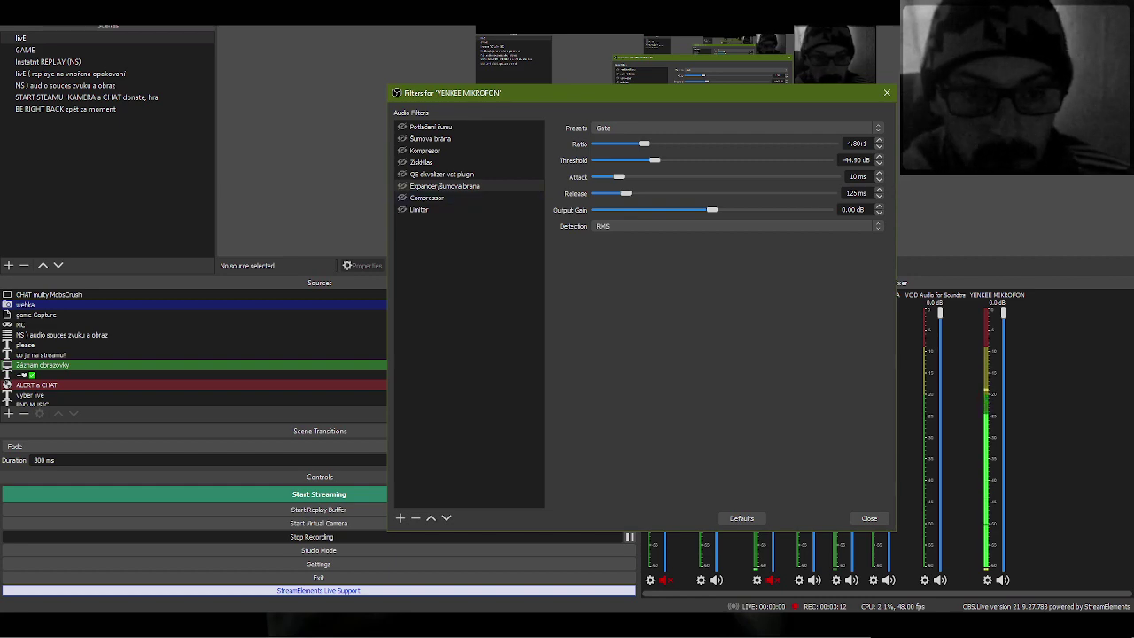
# Turn on the Expander/šumova brana filter and select the QE ekvalizer vst plugin filter
pyautogui.click(402, 186)
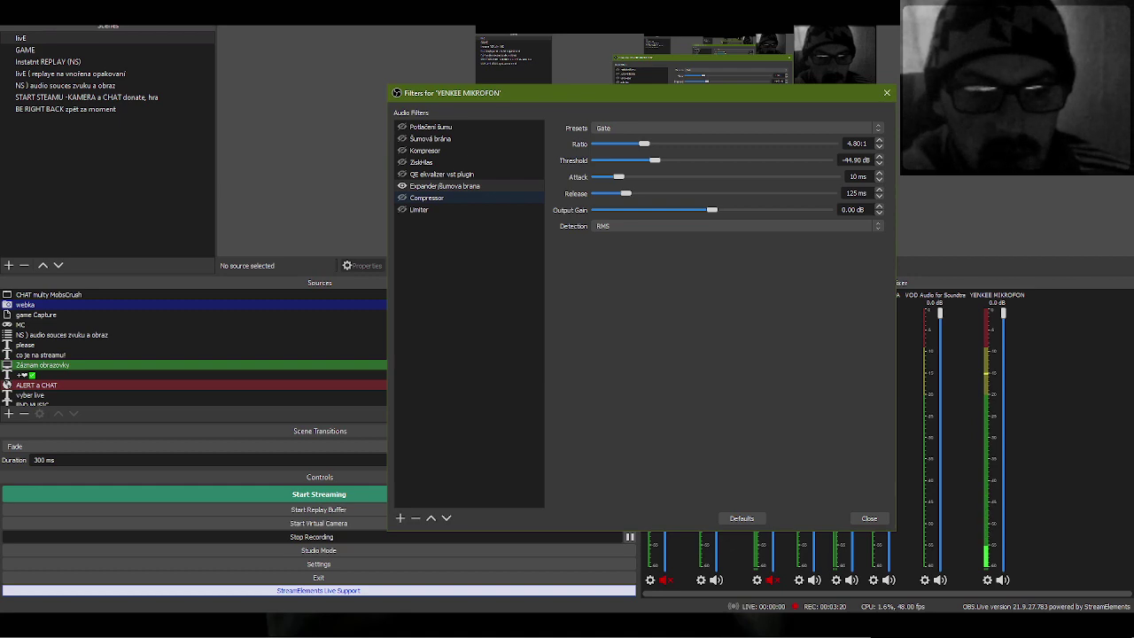
pyautogui.click(442, 174)
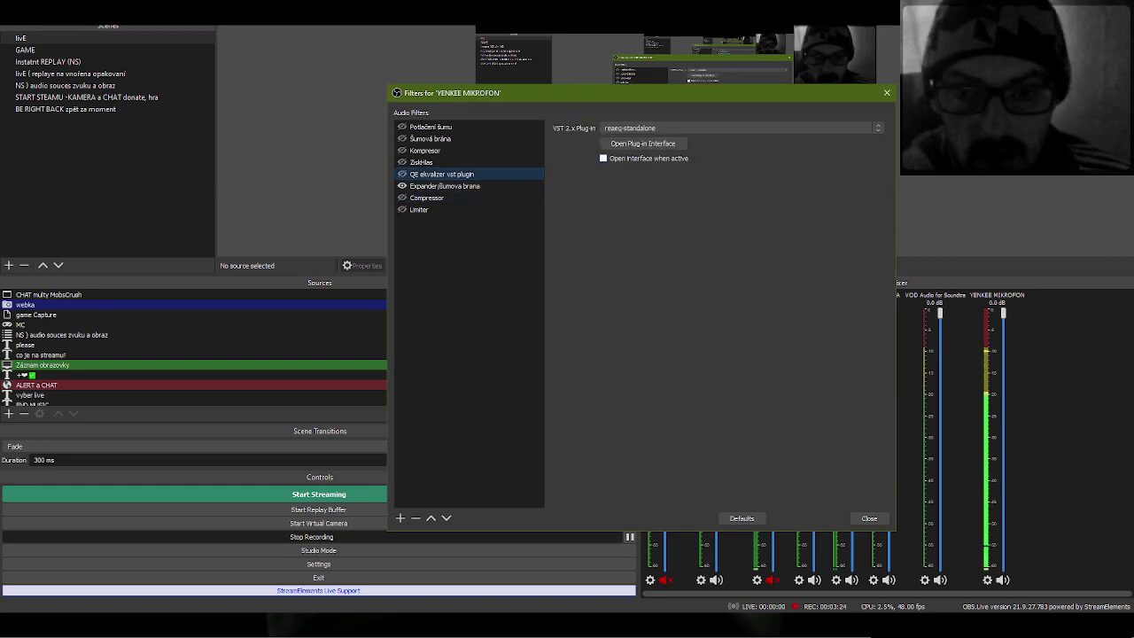
pyautogui.click(400, 518)
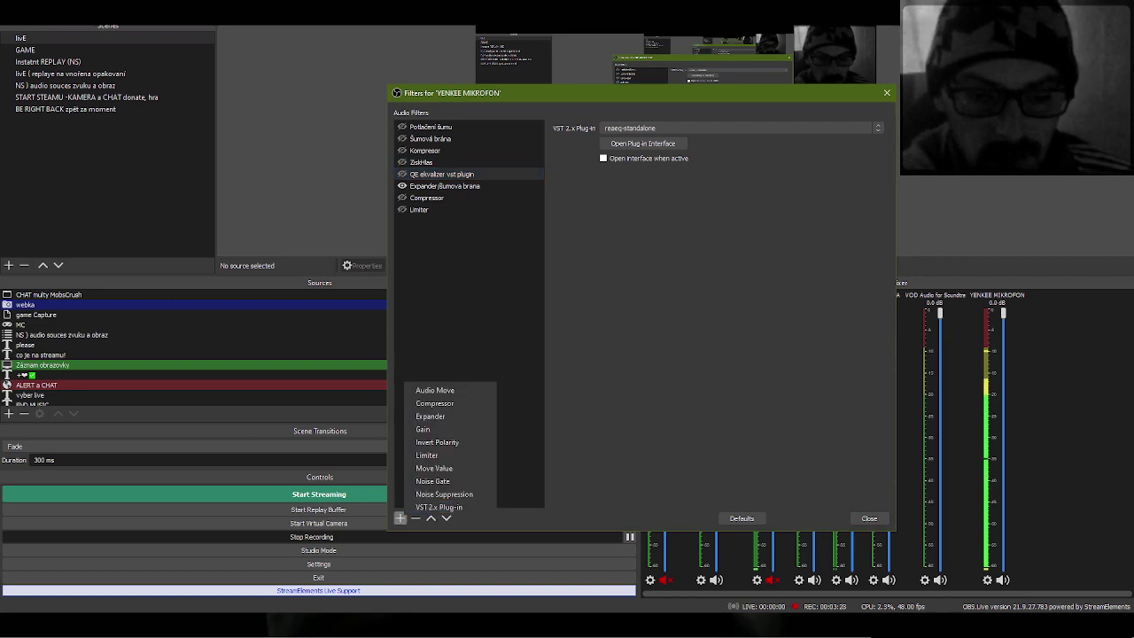
pyautogui.press('Escape')
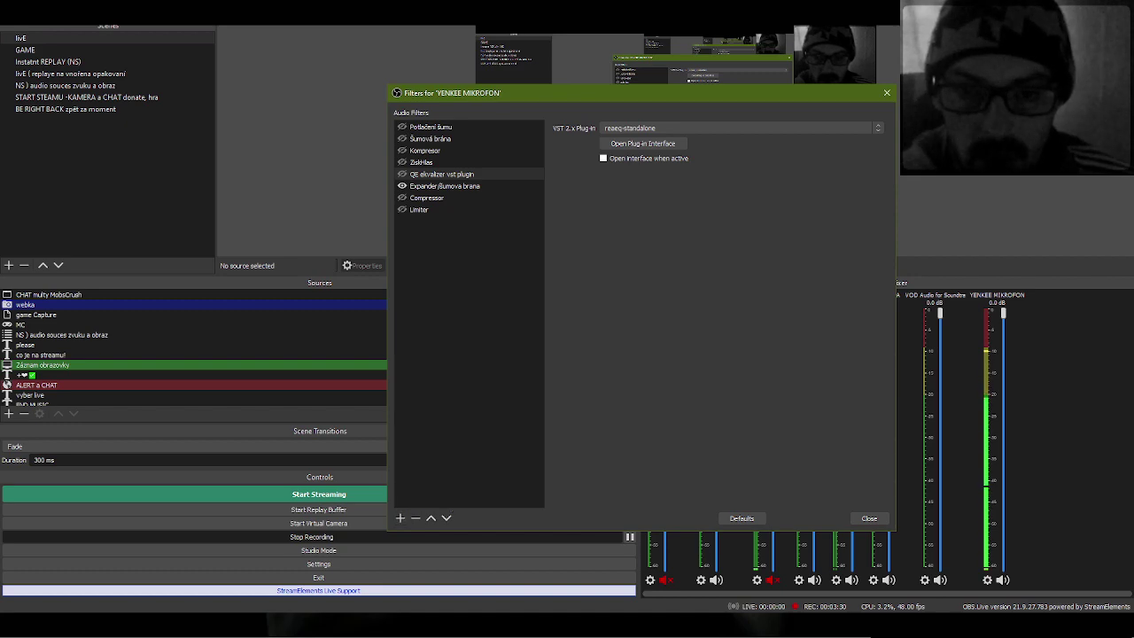
# Look through the VST 2.x plug-ins available for the QE ekvalizer vst plugin filter
pyautogui.click(740, 128)
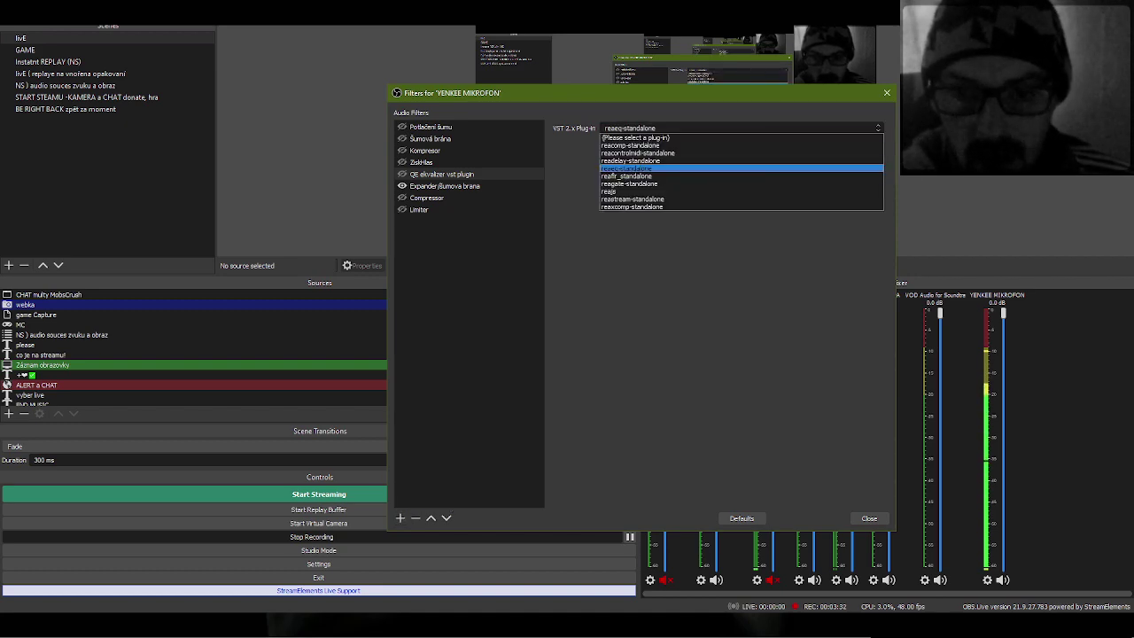
pyautogui.press('Down')
pyautogui.press('Down')
pyautogui.press('Down')
pyautogui.press('Down')
pyautogui.press('Up')
pyautogui.press('Up')
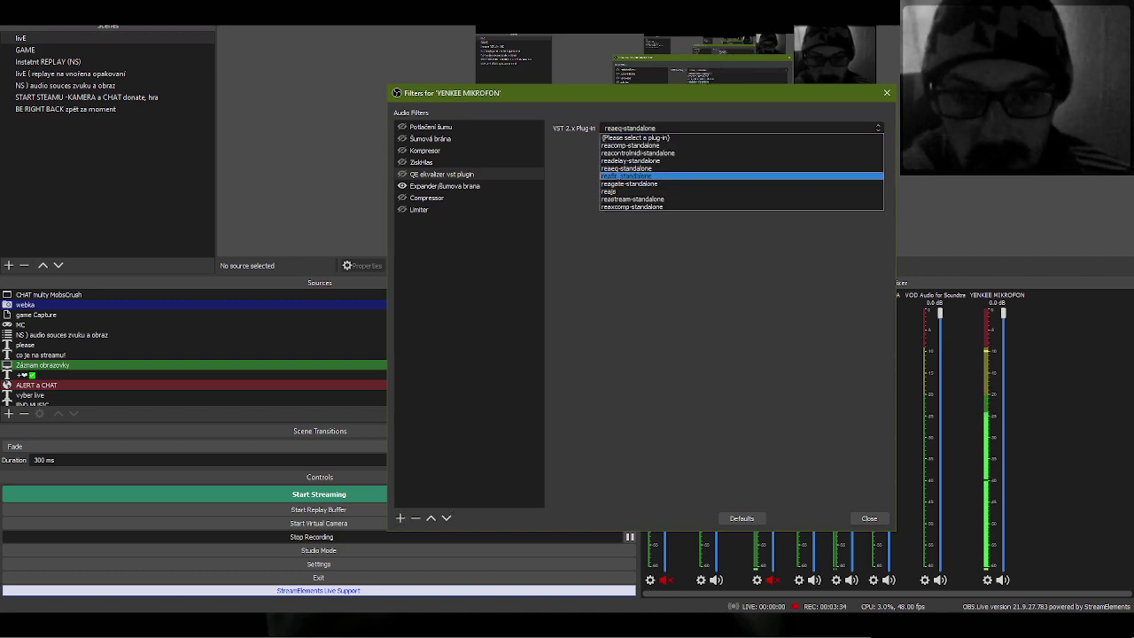
pyautogui.press('End')
pyautogui.press('Escape')
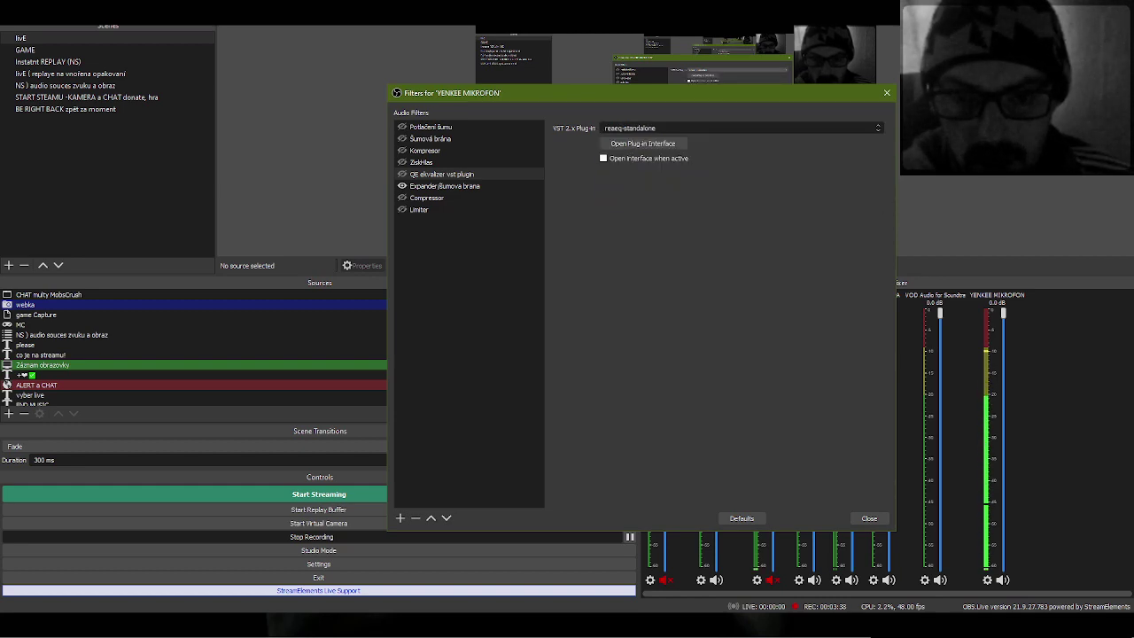
pyautogui.hotkey('alt', 'Down')
pyautogui.press('Up')
pyautogui.press('Down')
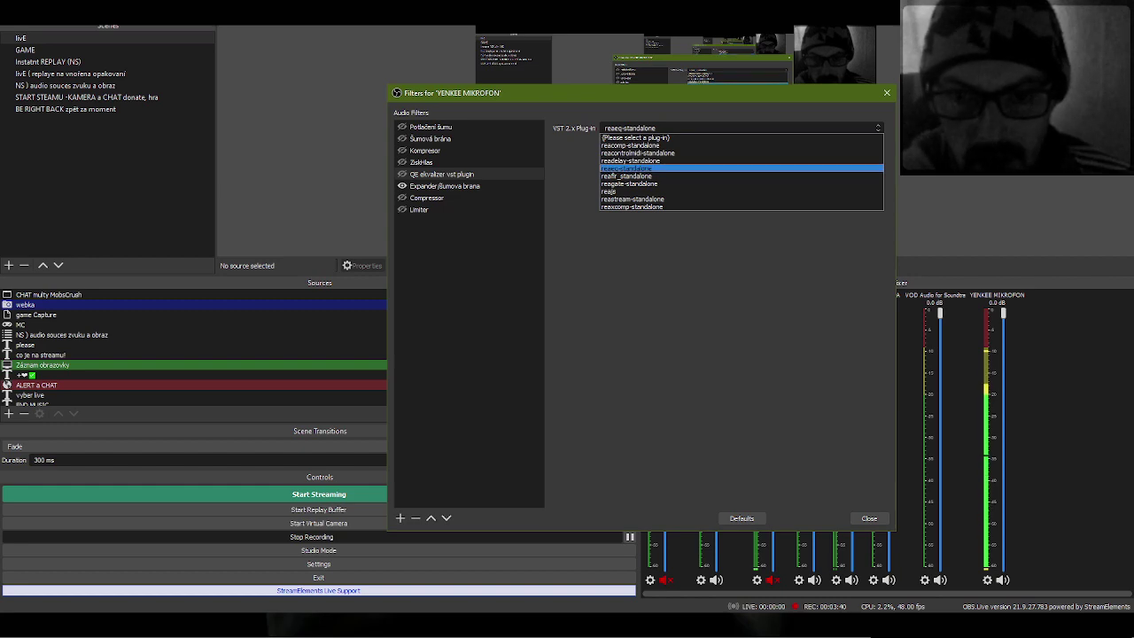
pyautogui.press('Down')
pyautogui.press('Down')
pyautogui.press('Down')
pyautogui.press('Down')
pyautogui.press('Down')
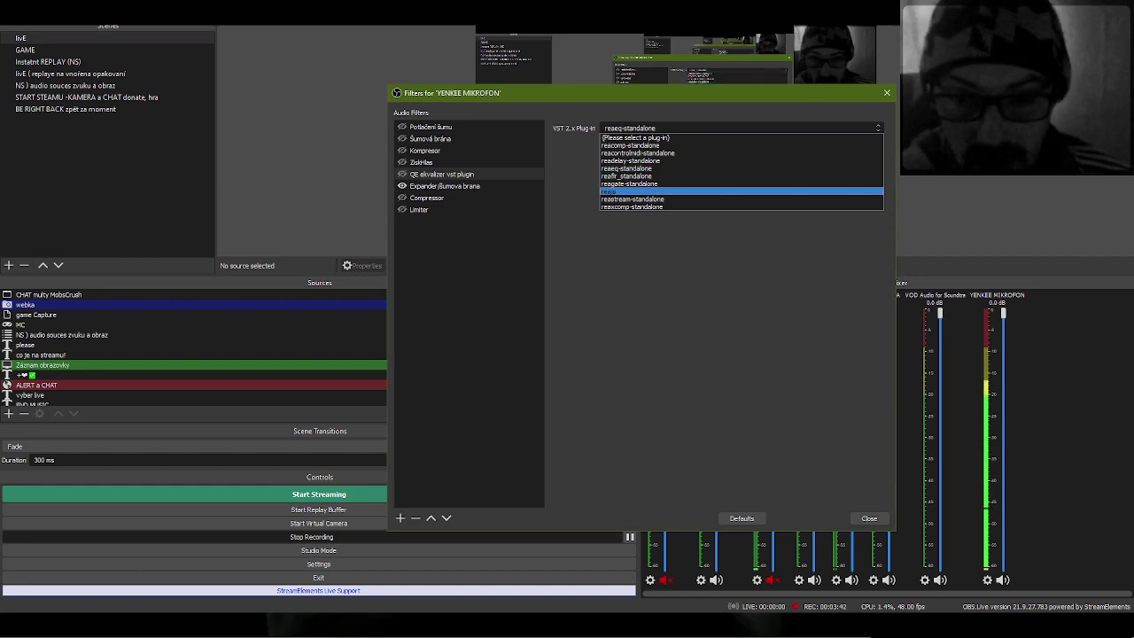
pyautogui.press('Escape')
# Open the ReaEQ plug-in interface, show band 1, and move the window clear of the filter list
pyautogui.press('Tab')
pyautogui.hotkey('shift', 'Tab')
pyautogui.hotkey('shift', 'Tab')
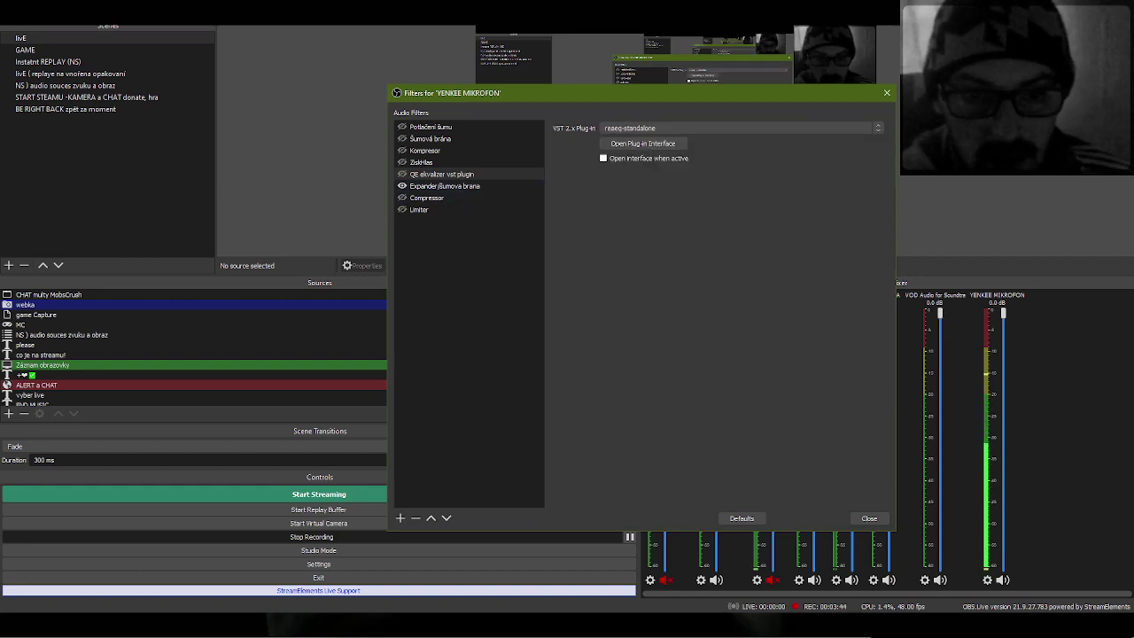
pyautogui.press('Tab')
pyautogui.press('Tab')
pyautogui.press('space')
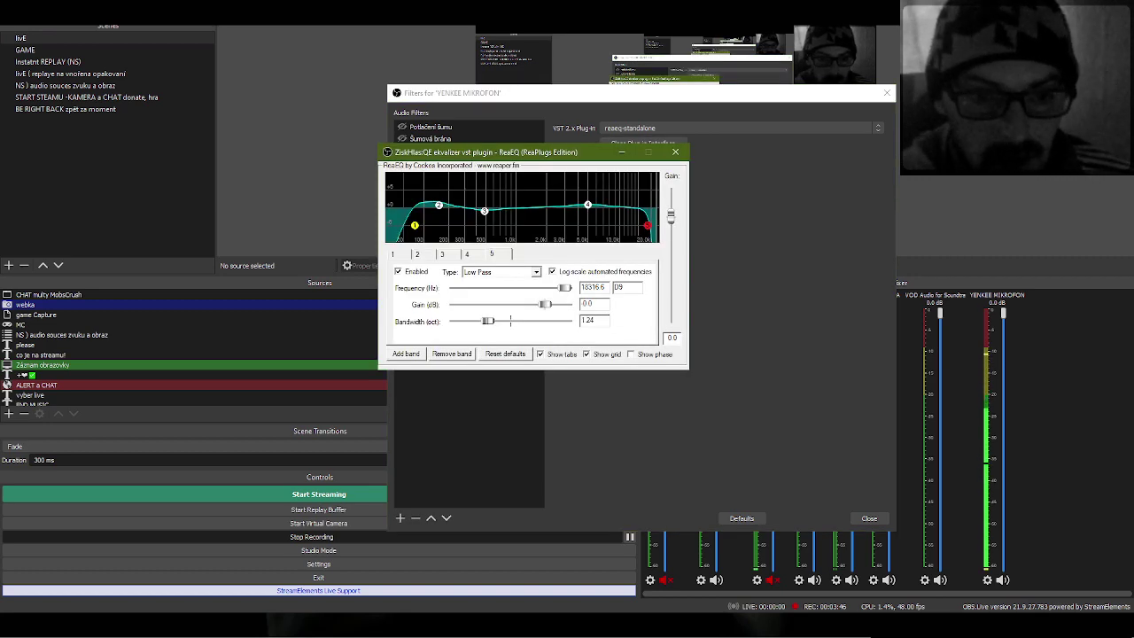
pyautogui.click(394, 254)
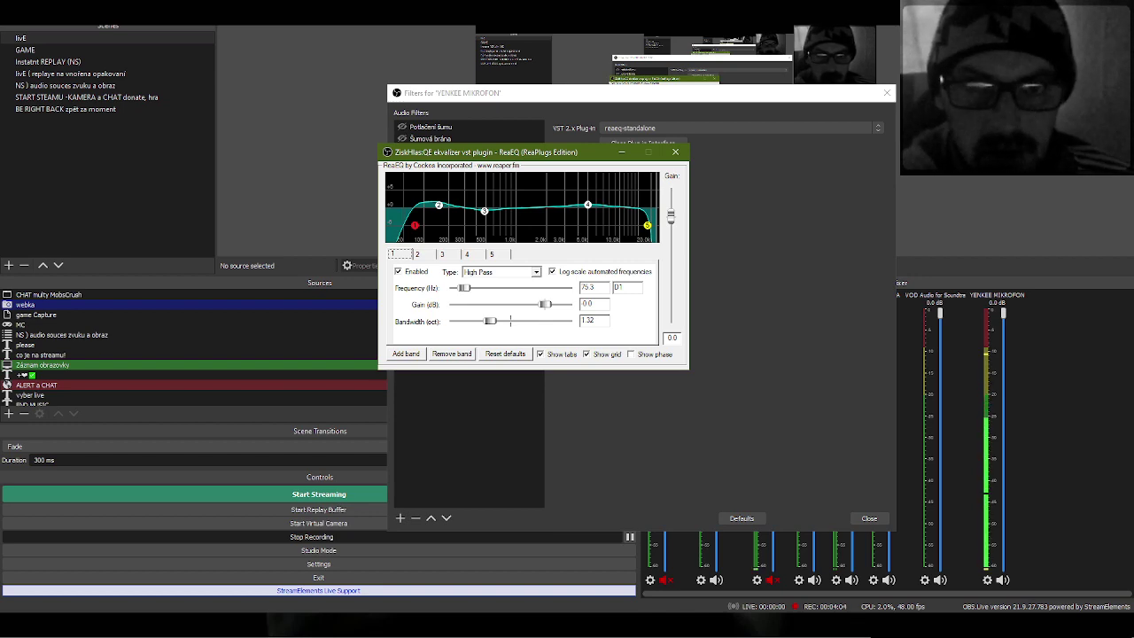
pyautogui.moveTo(577, 154); pyautogui.dragTo(758, 182)
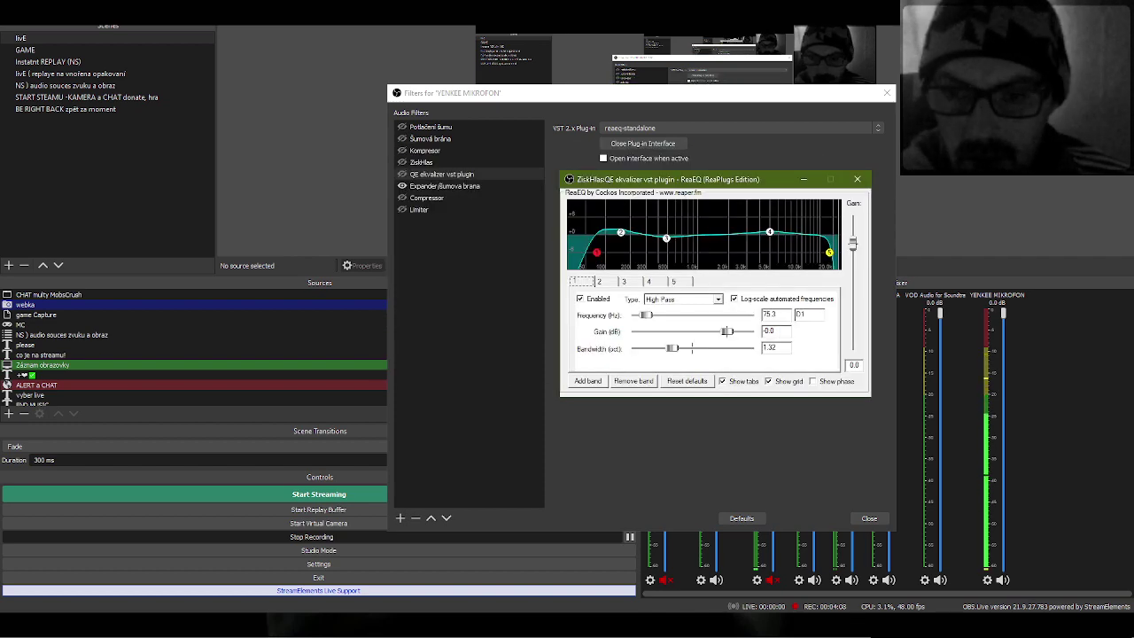
# Examine the type, frequency, gain and bandwidth settings of ReaEQ bands 1 to 4, including the filter types offered for band 1
pyautogui.click(600, 282)
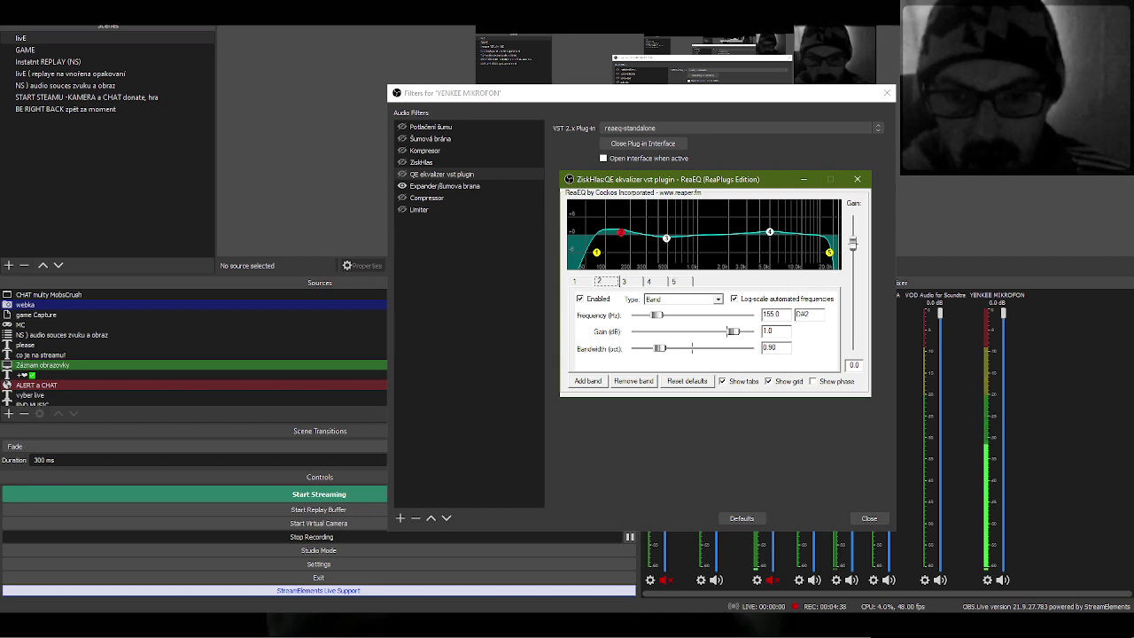
pyautogui.click(624, 282)
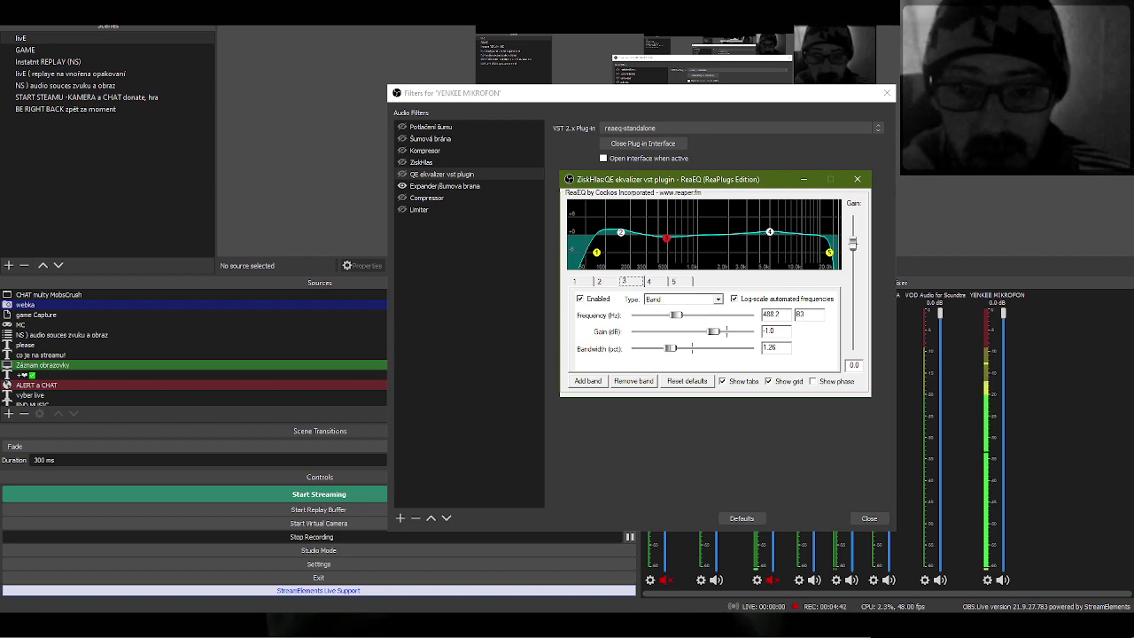
pyautogui.click(599, 282)
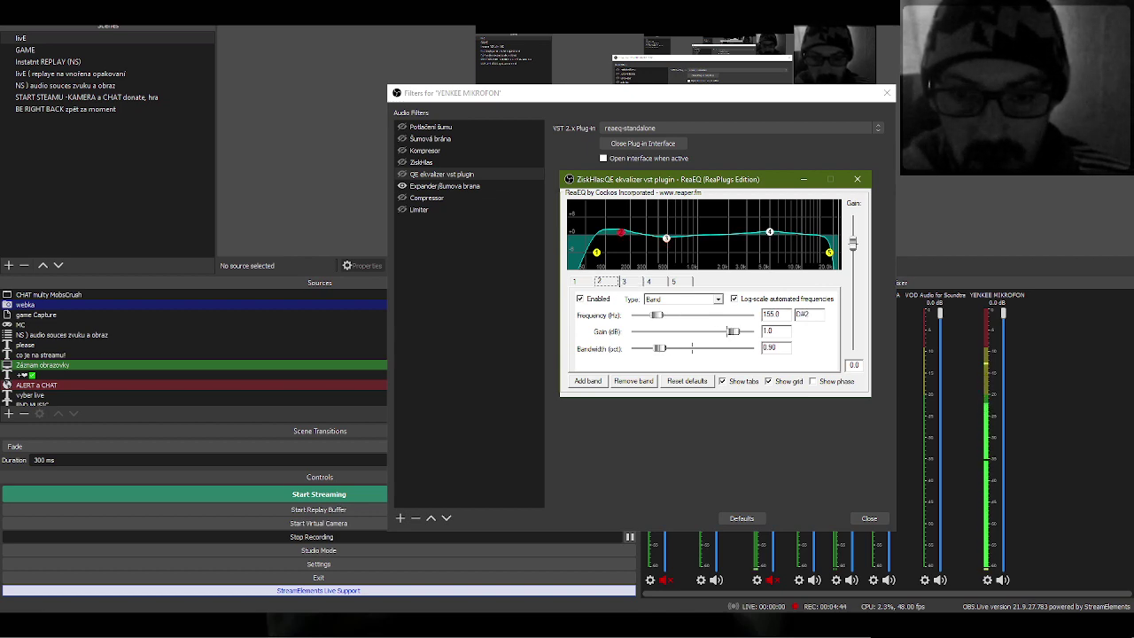
pyautogui.click(576, 282)
pyautogui.click(681, 298)
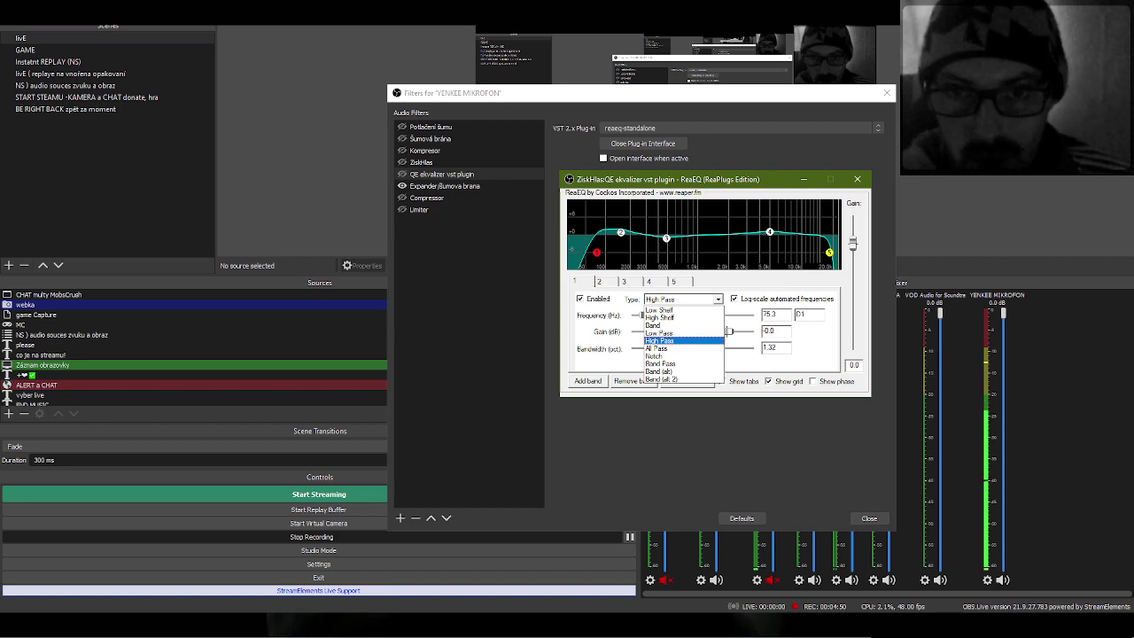
pyautogui.click(682, 299)
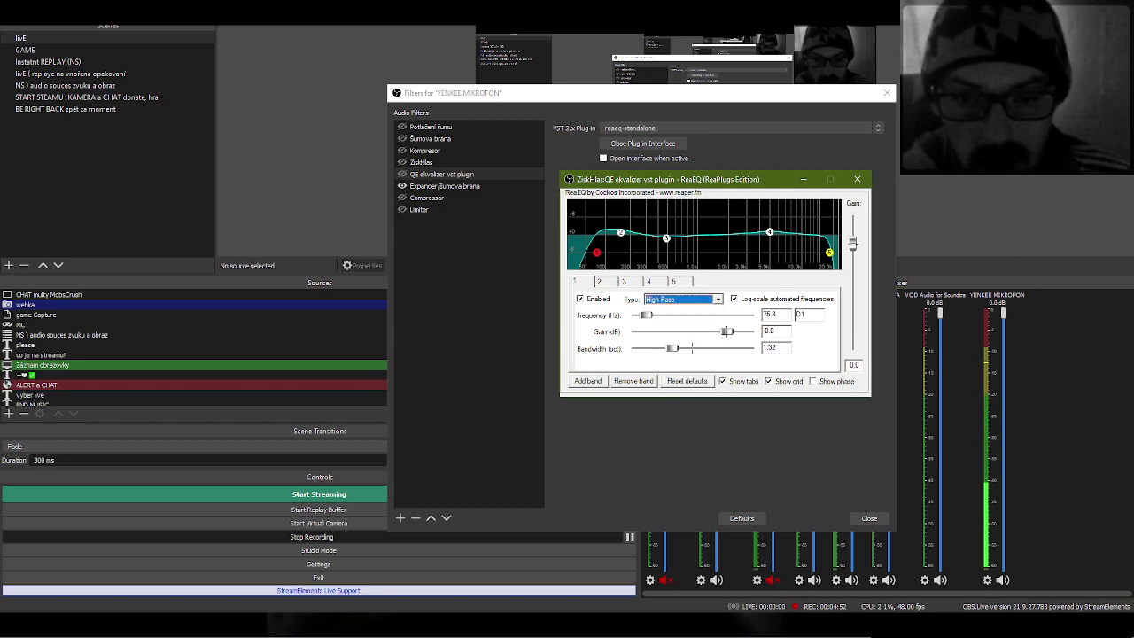
pyautogui.click(599, 281)
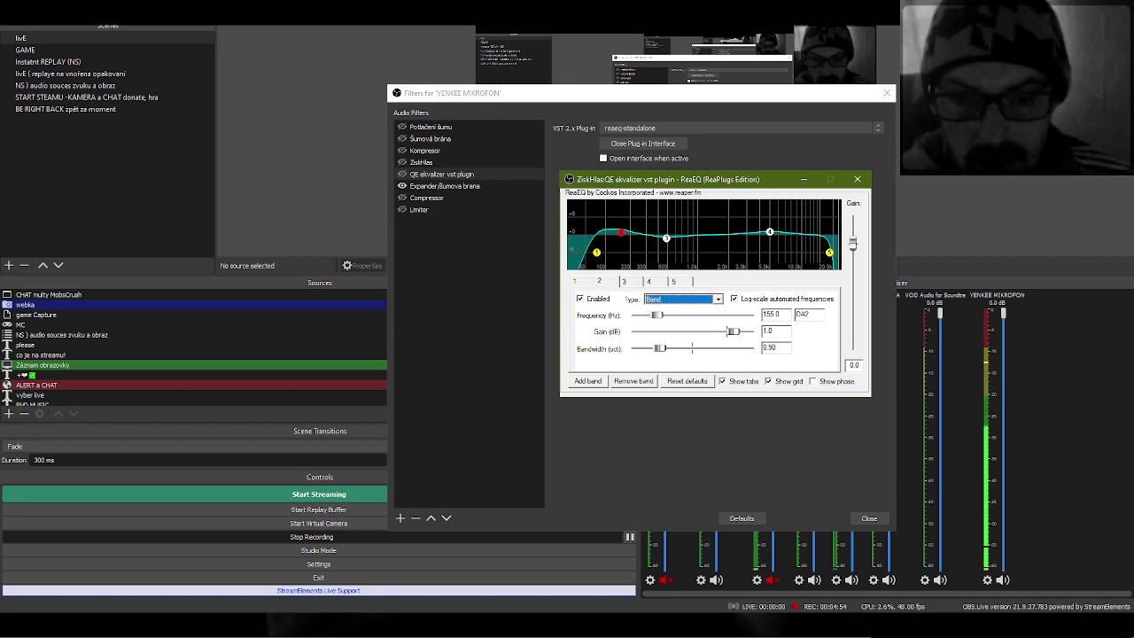
pyautogui.click(625, 282)
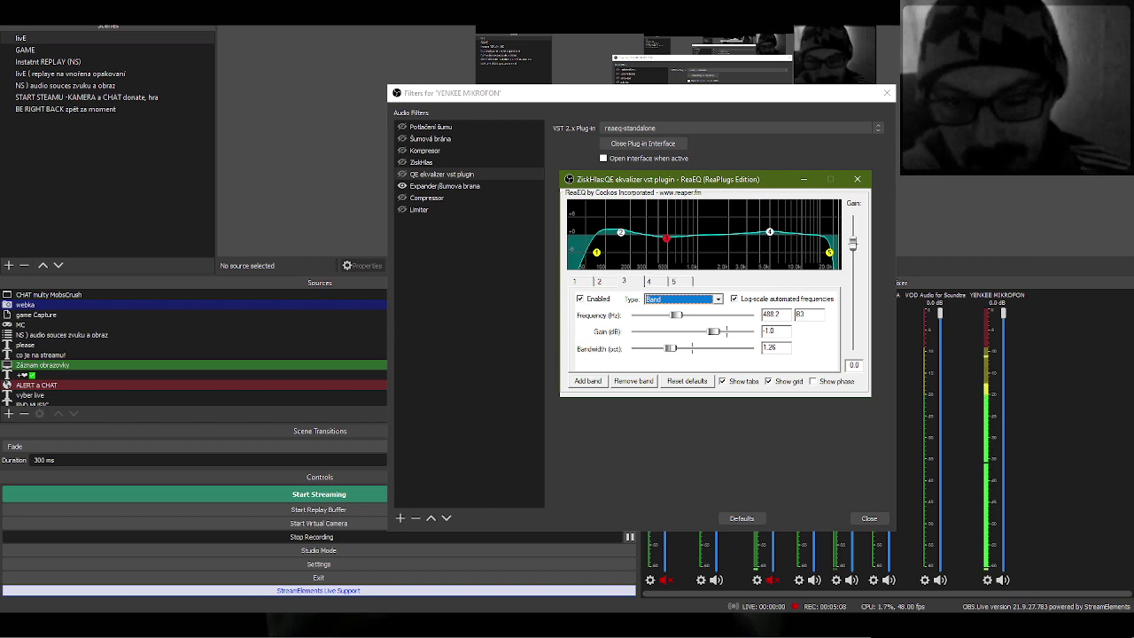
pyautogui.click(650, 282)
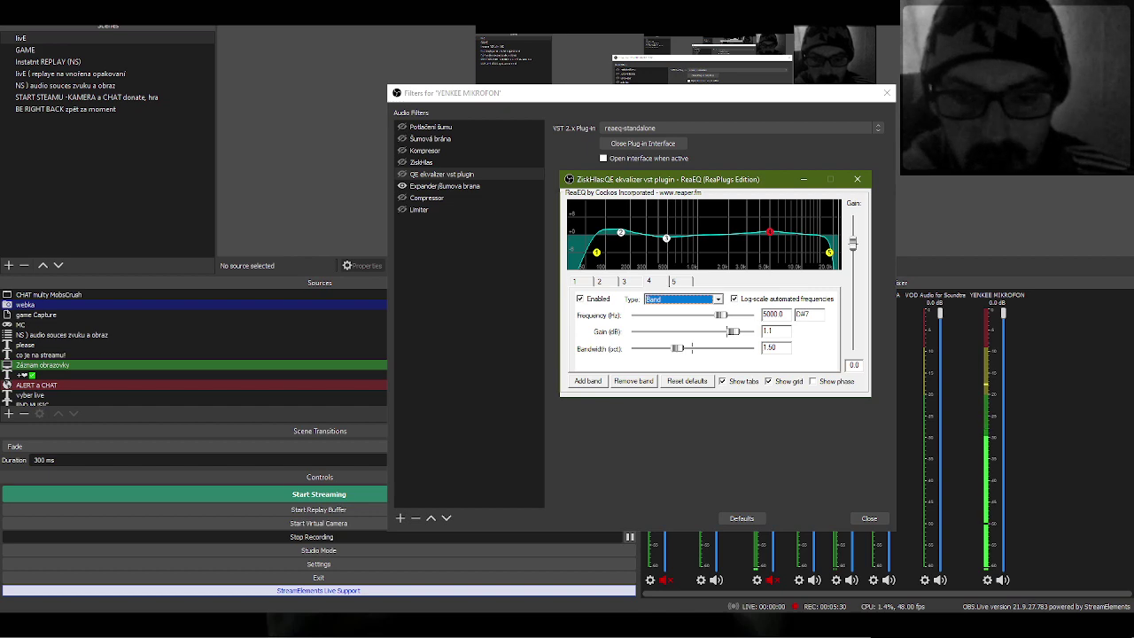
# Check the settings of ReaEQ band 5, close the plug-in interface and turn on the QE ekvalizer vst plugin filter
pyautogui.click(674, 280)
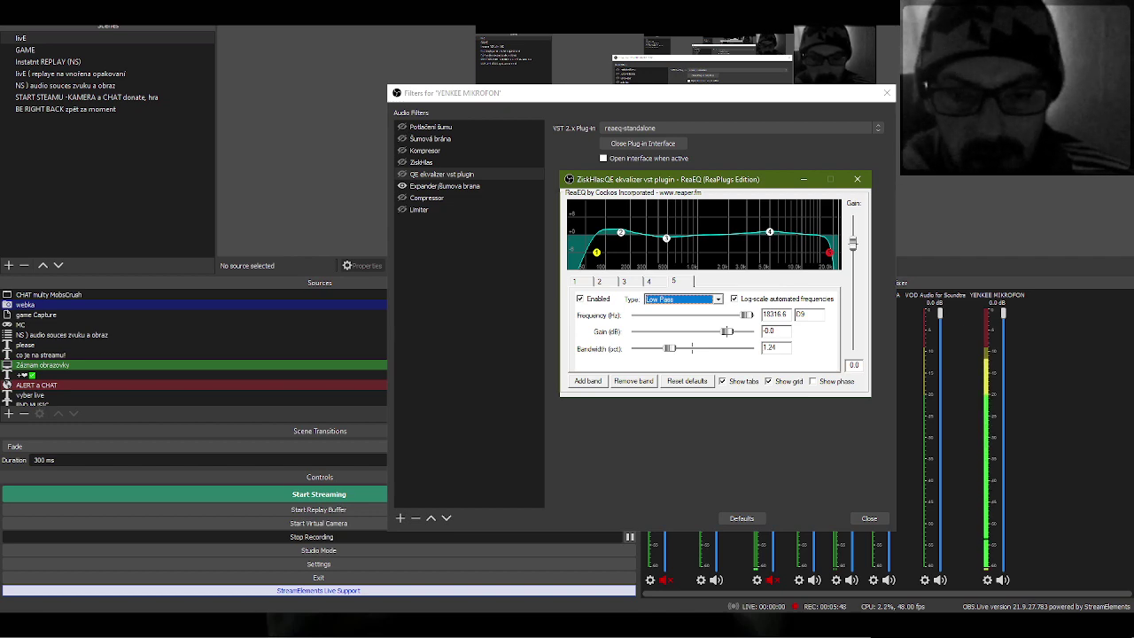
pyautogui.click(857, 179)
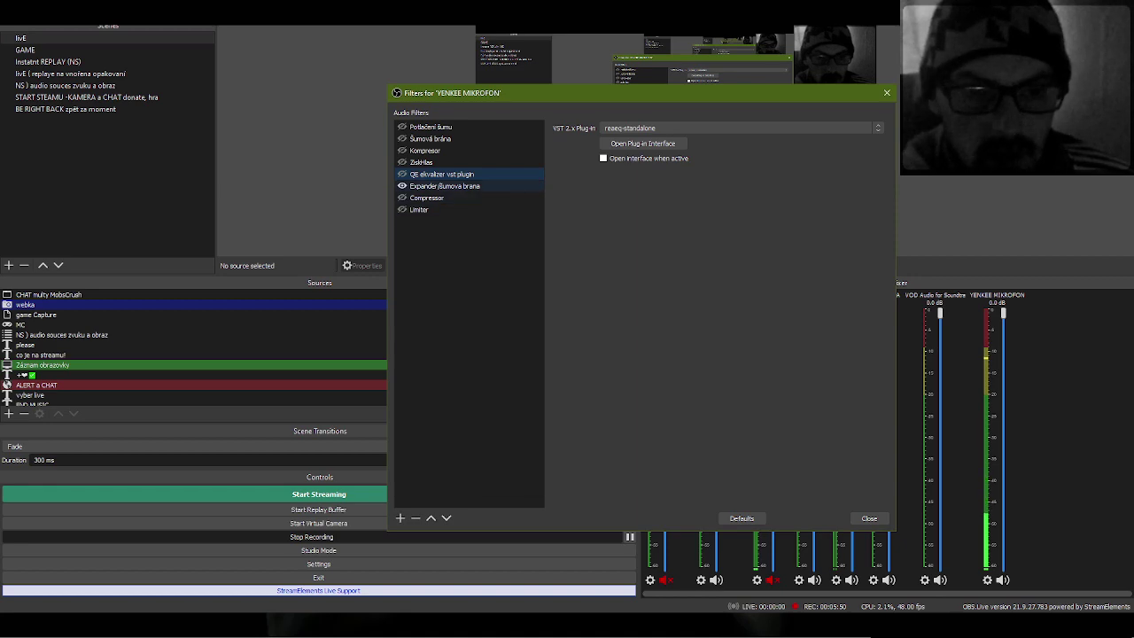
pyautogui.click(402, 174)
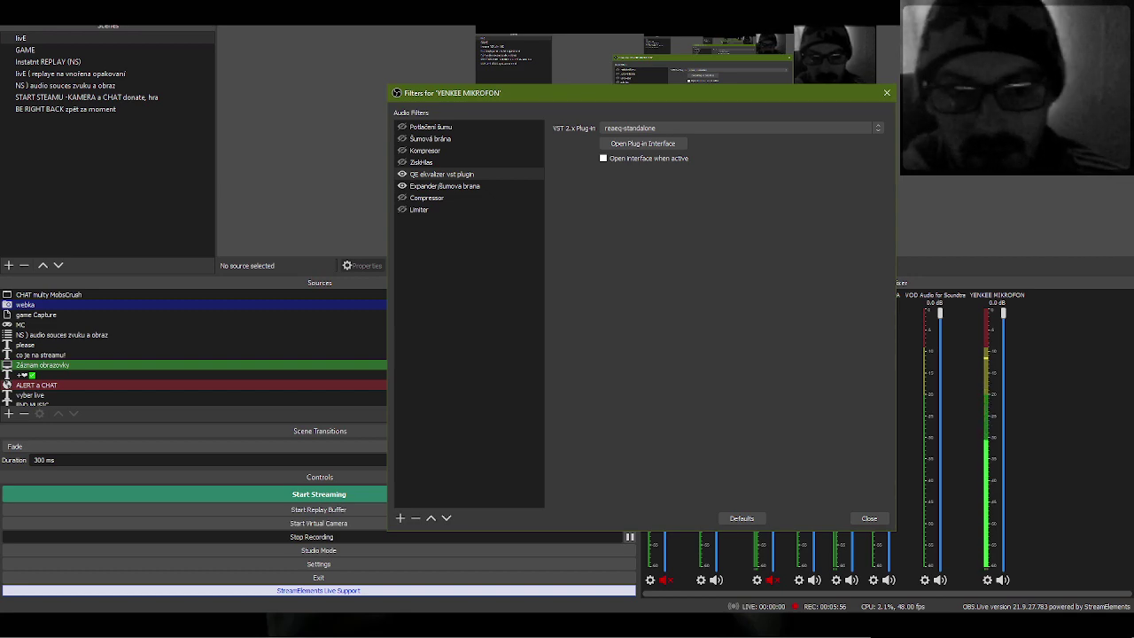
# Show the Compressor filter's settings, check the filter types available to add, and turn the Compressor on
pyautogui.click(427, 197)
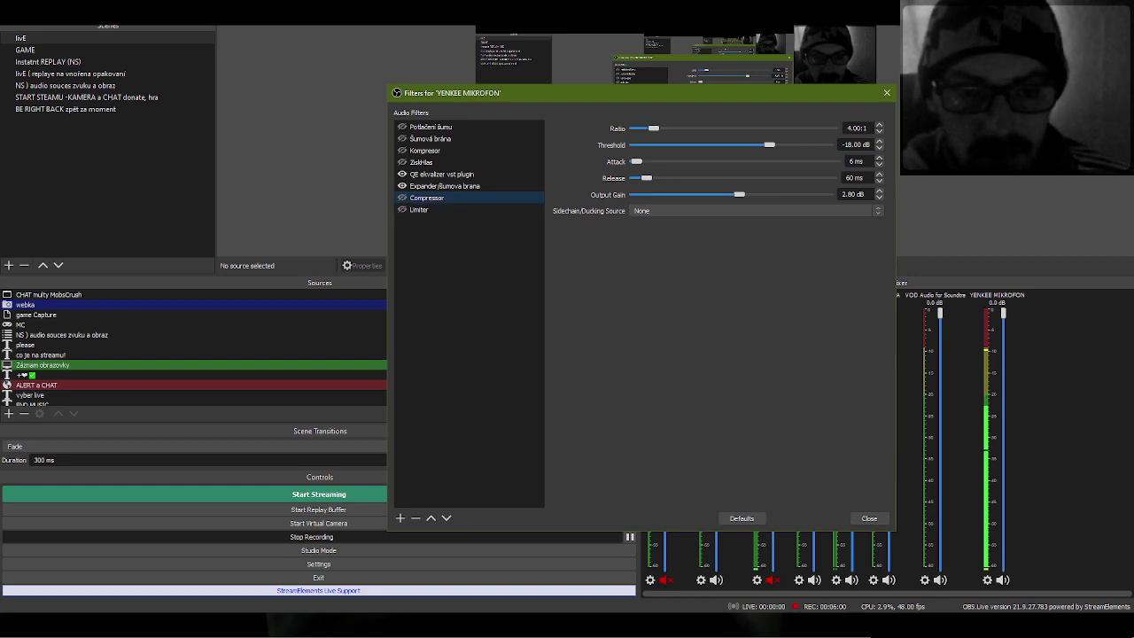
pyautogui.click(400, 518)
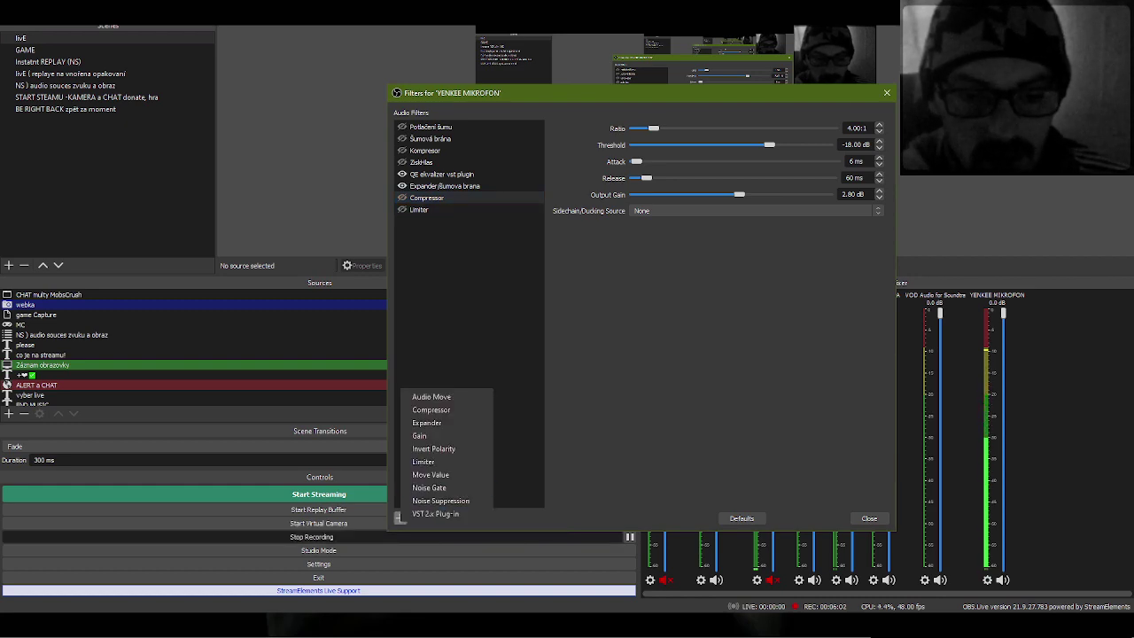
pyautogui.press('Escape')
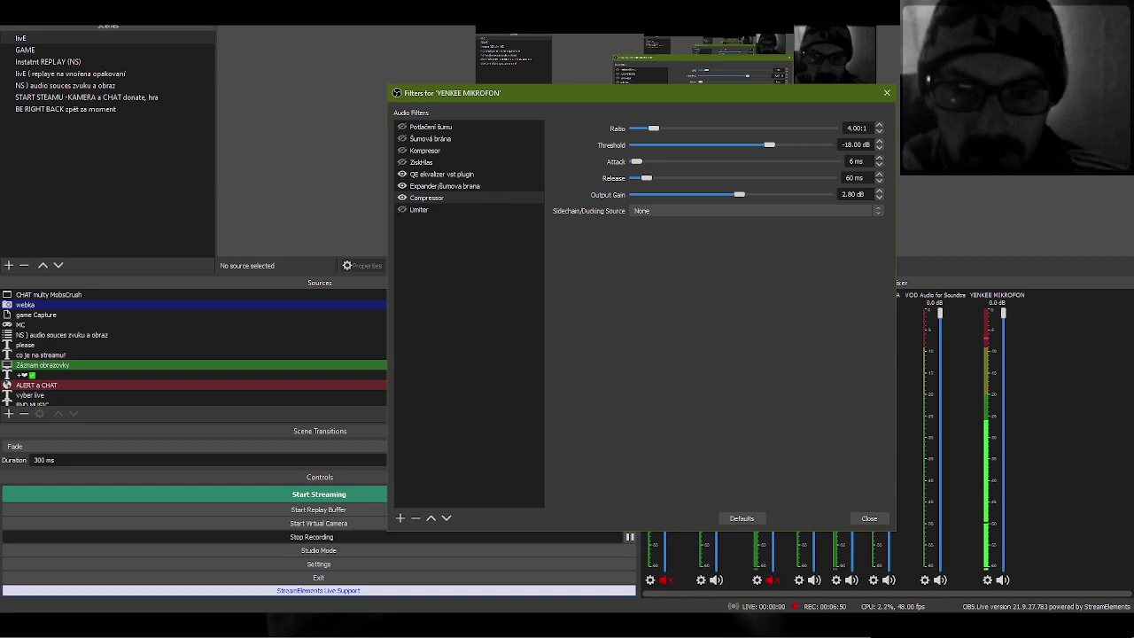
# Show the Limiter filter's threshold and release, check the filter types available to add, and turn the Limiter on
pyautogui.click(420, 210)
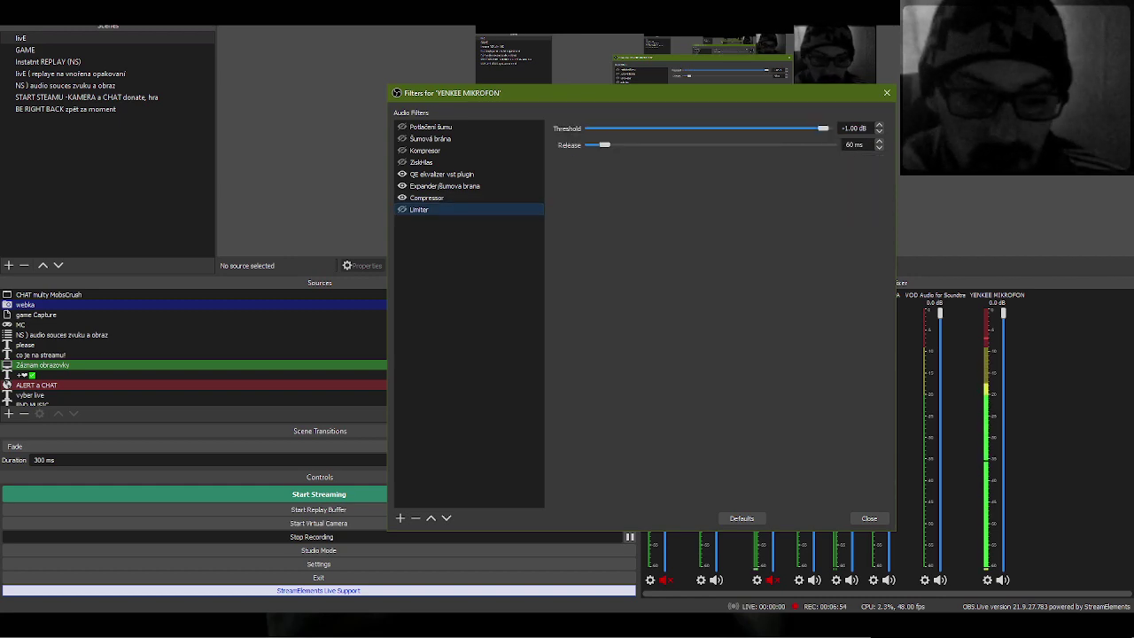
pyautogui.click(399, 517)
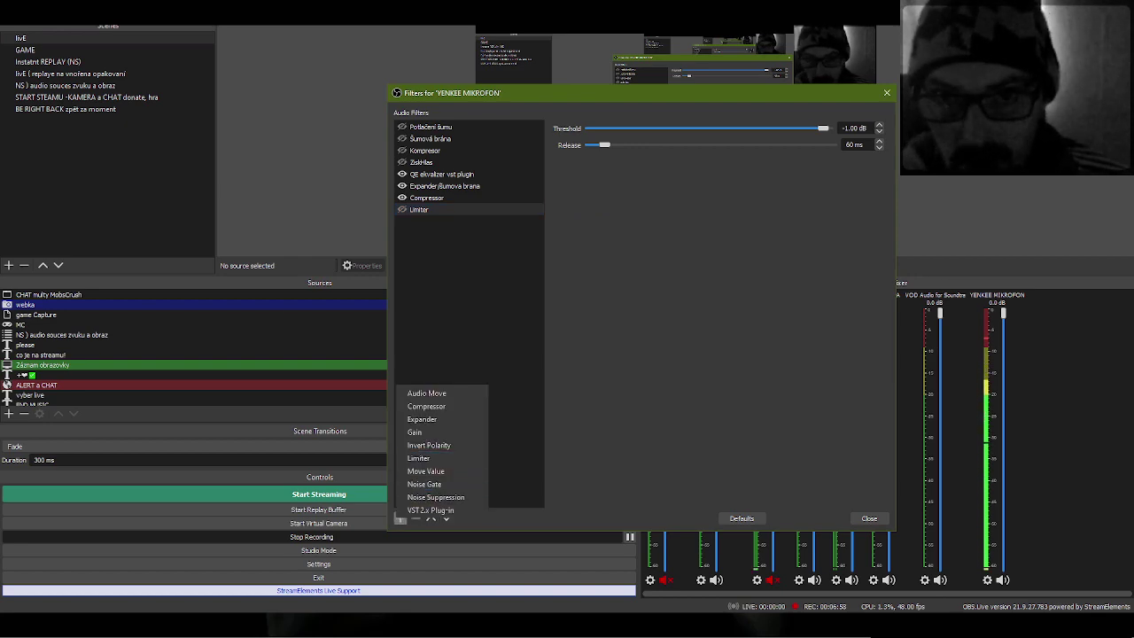
pyautogui.press('Escape')
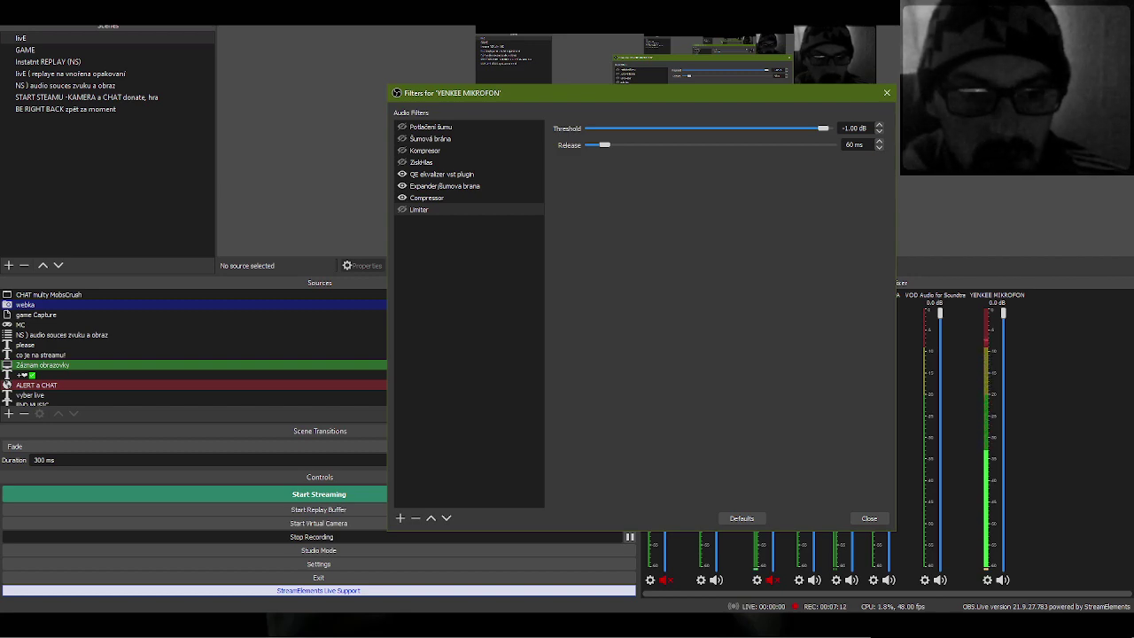
pyautogui.click(402, 210)
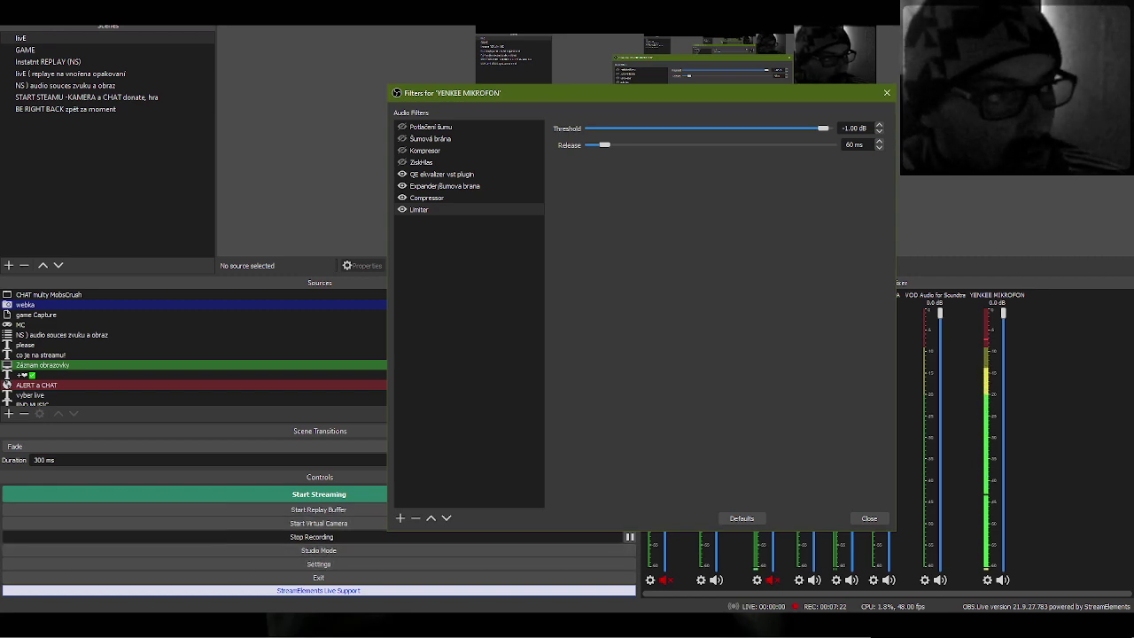
# Bring the browser with the ReaPlugs VST FX Suite page into view and examine the downloads and the tour of its plug-ins
pyautogui.moveTo(2, 169); pyautogui.dragTo(565, 1)
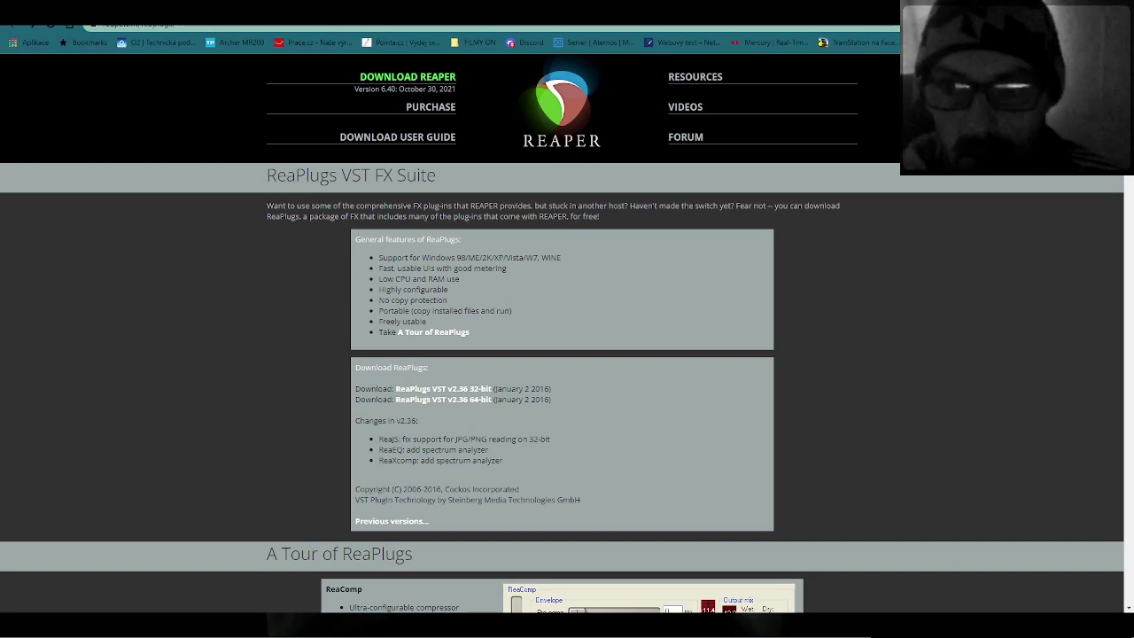
pyautogui.scroll(-8, 567, 354)
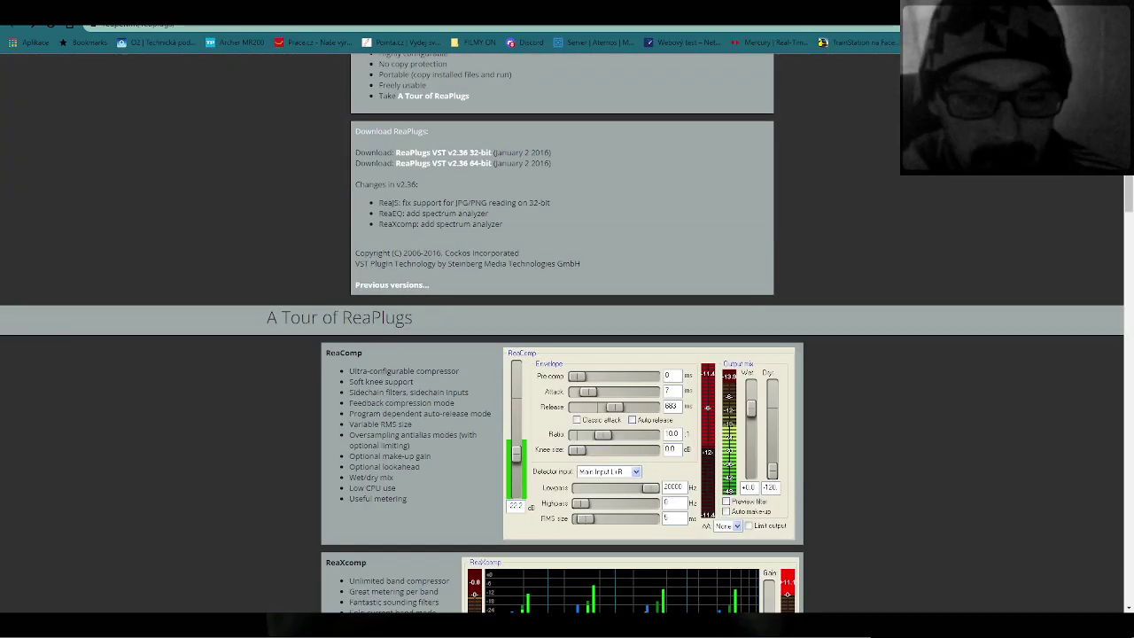
pyautogui.scroll(-1, 562, 333)
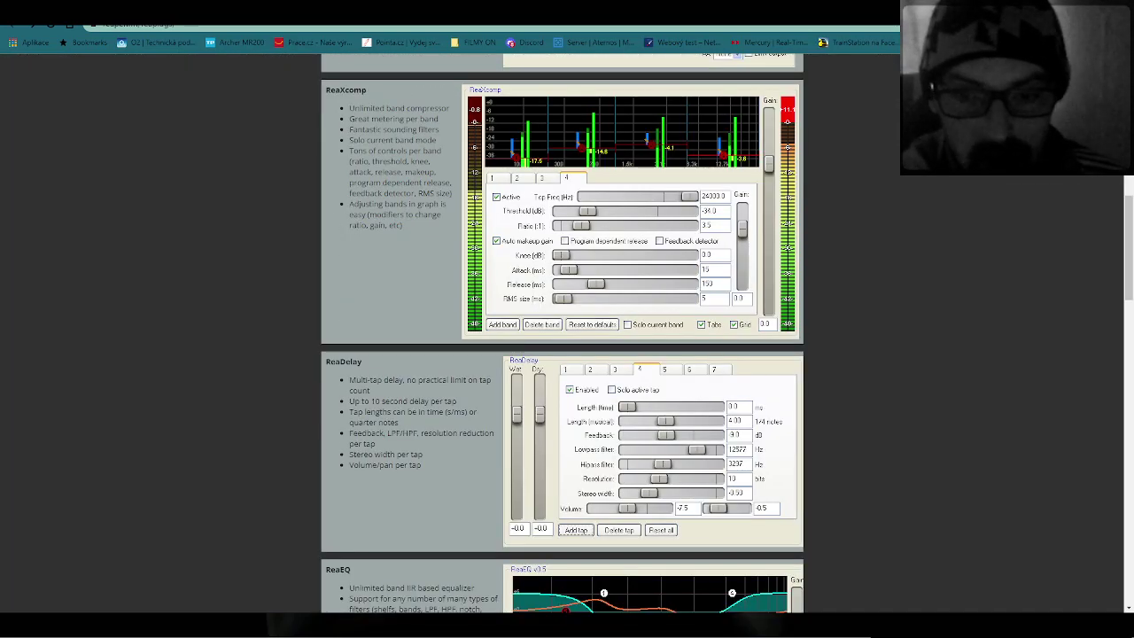
pyautogui.scroll(-3, 567, 354)
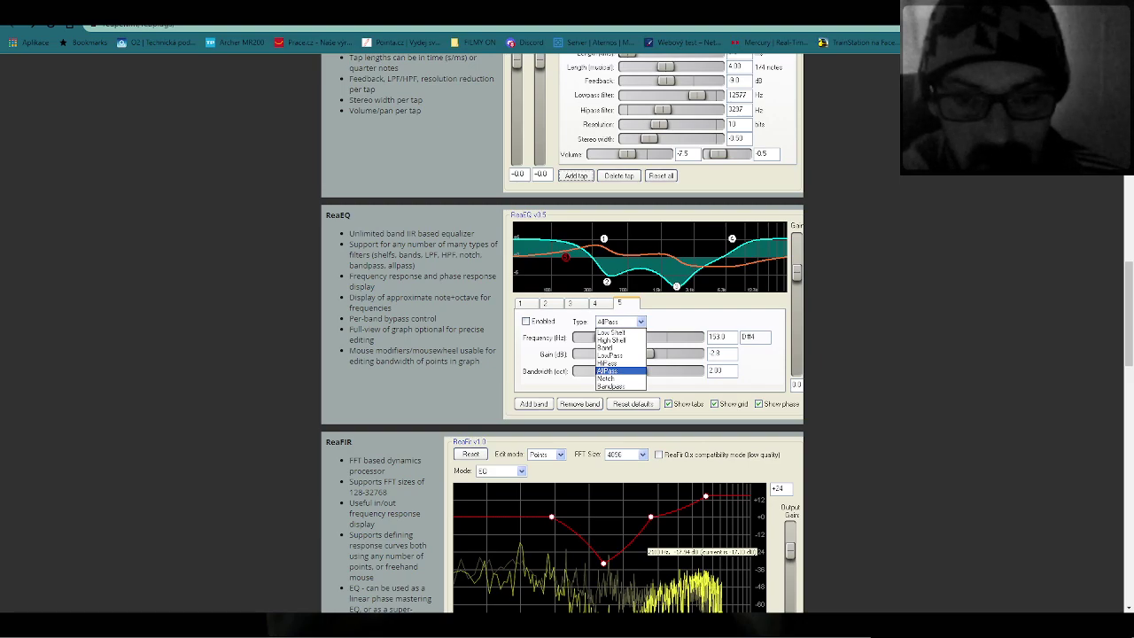
pyautogui.scroll(-2, 567, 355)
pyautogui.scroll(-5, 562, 333)
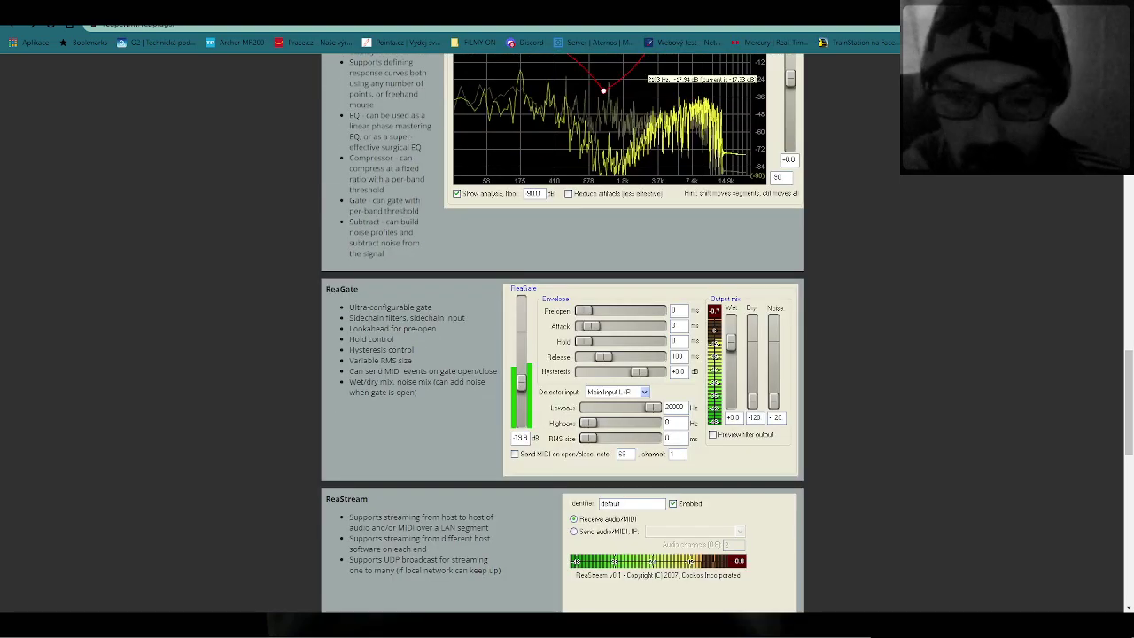
pyautogui.scroll(-2, 562, 333)
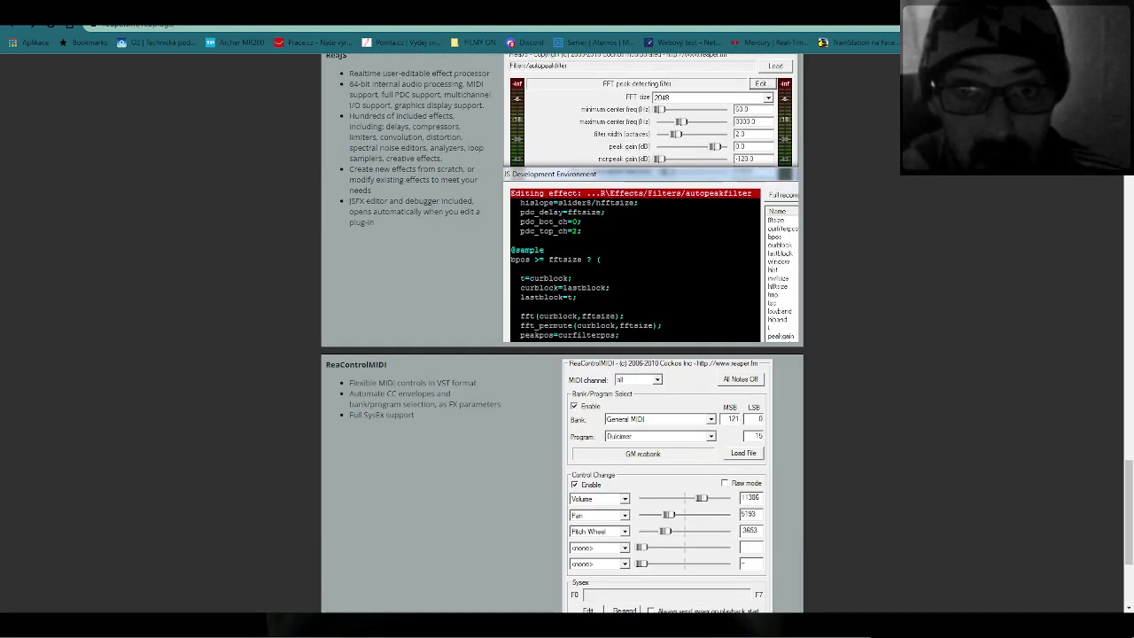
pyautogui.scroll(-2, 563, 333)
pyautogui.scroll(3, 562, 333)
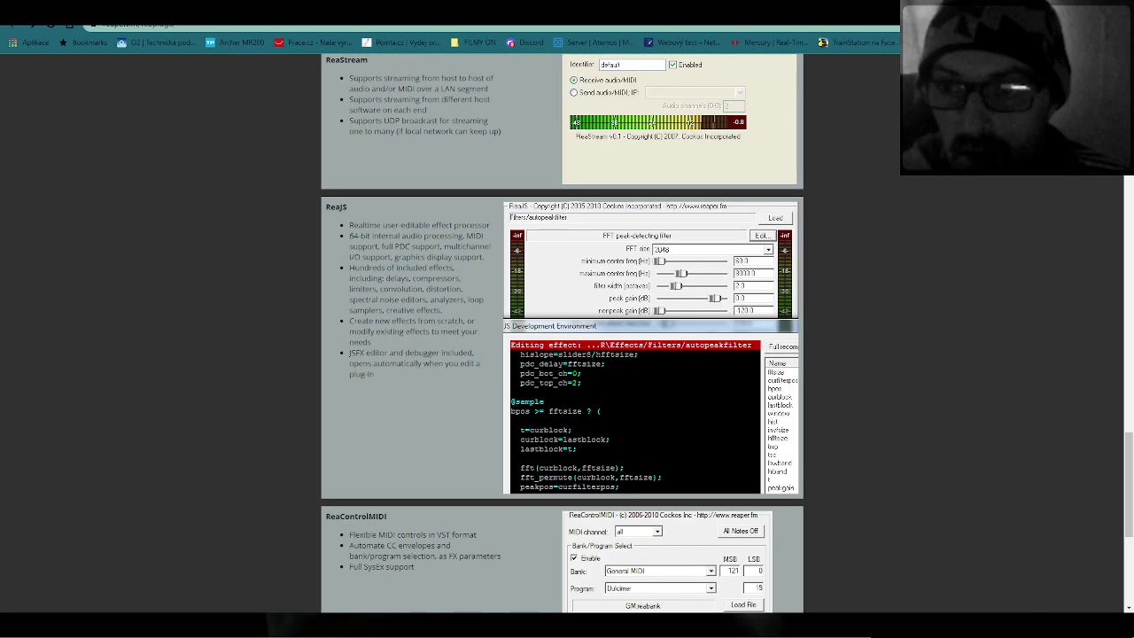
pyautogui.scroll(3, 563, 333)
# Clear the browser away from the OBS filters window and turn on the Potlačení šumu filter
pyautogui.moveTo(896, 7); pyautogui.dragTo(0, 116)
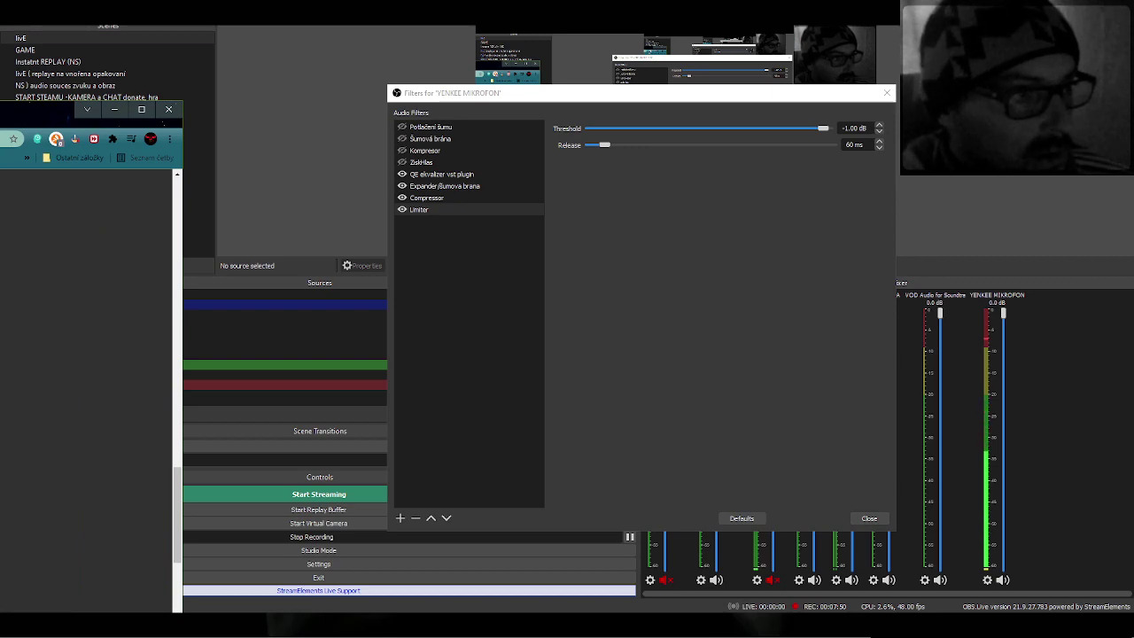
pyautogui.press('super+Down')
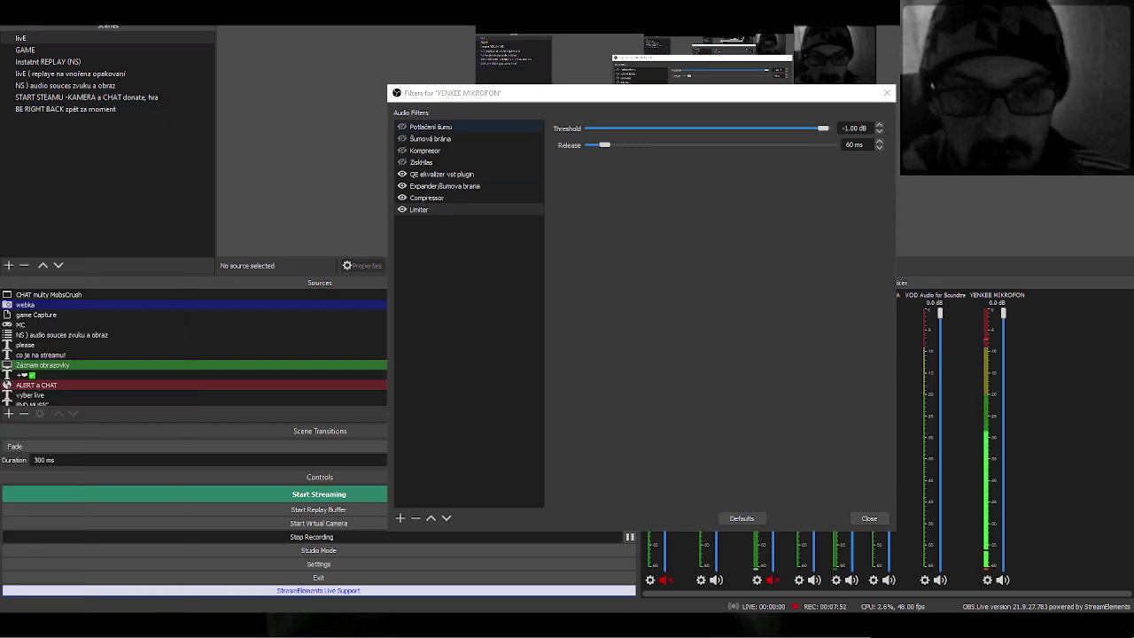
pyautogui.click(402, 127)
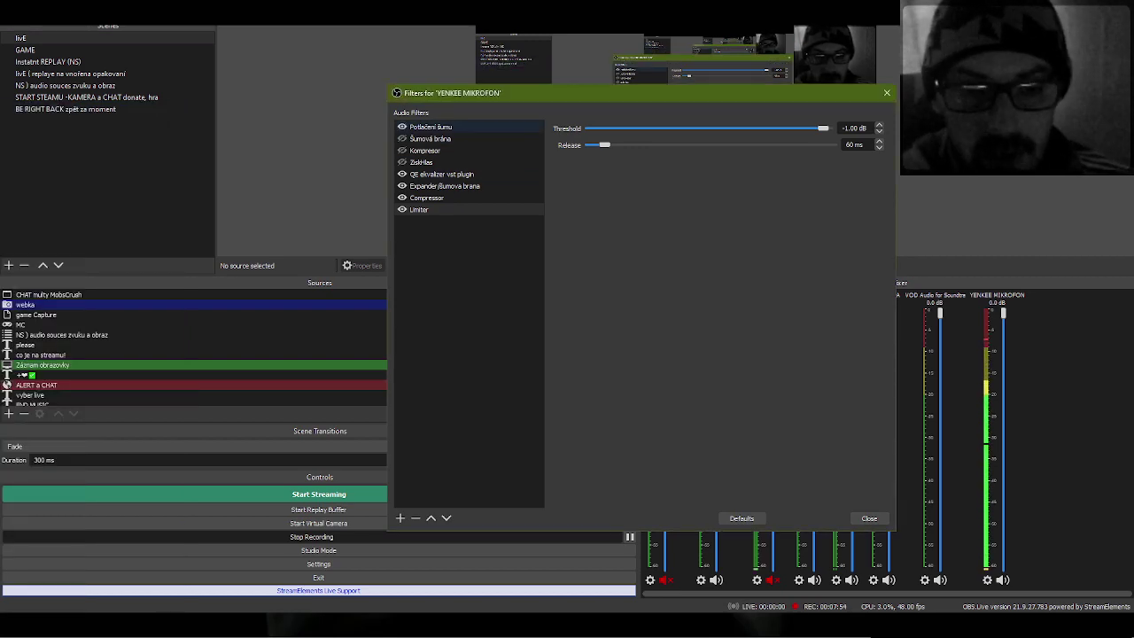